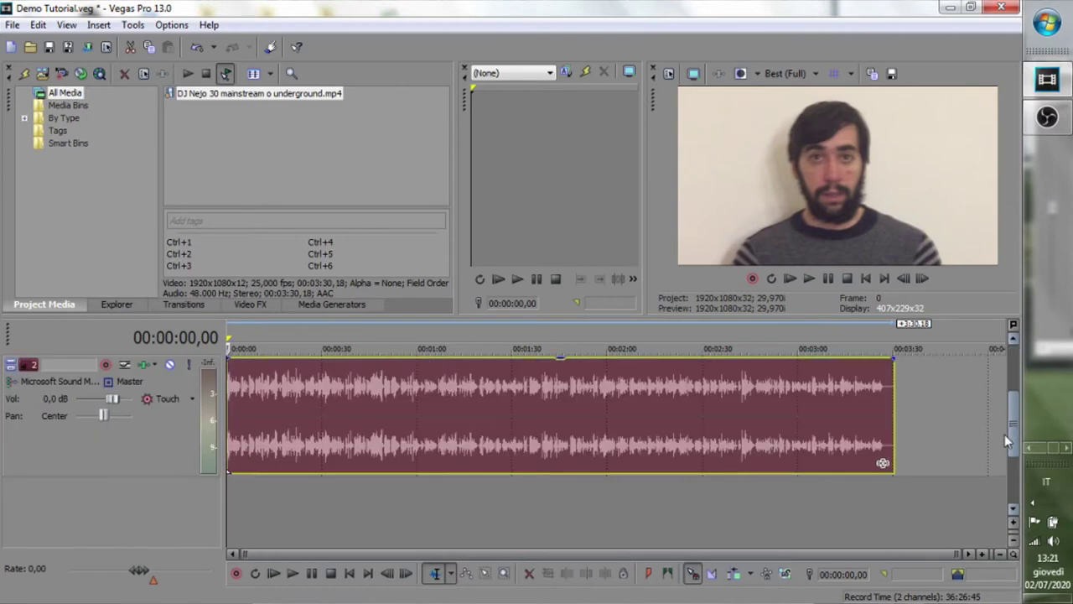
{"action": "left_click", "coordinate": [1013, 521]}
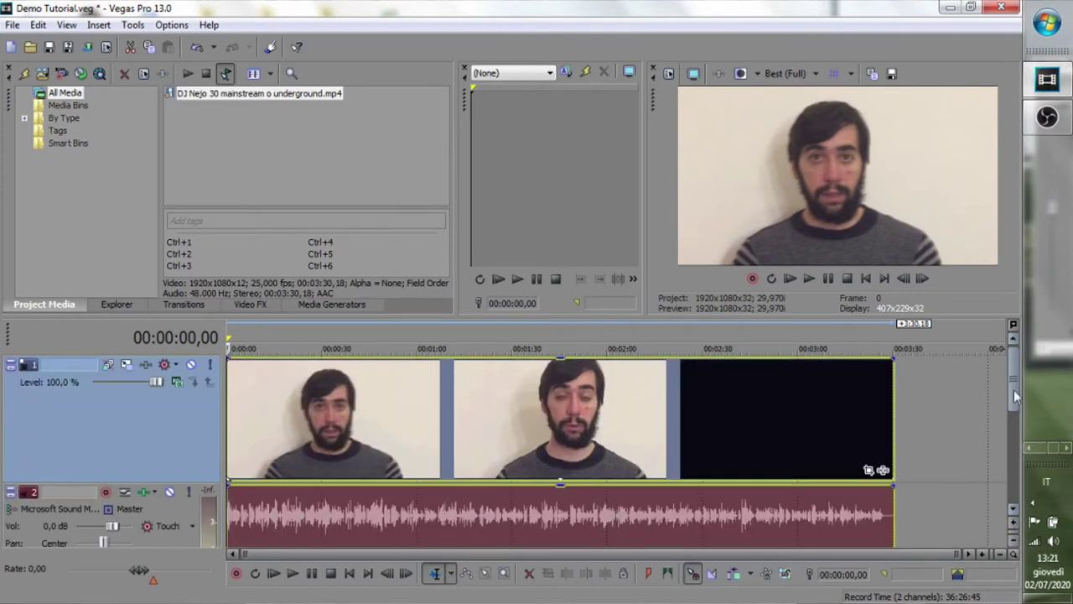
{"action": "left_click", "coordinate": [1013, 508]}
{"action": "scroll", "coordinate": [496, 523], "scroll_direction": "up", "scroll_amount": 6}
{"action": "scroll", "coordinate": [497, 523], "scroll_direction": "down", "scroll_amount": 6}
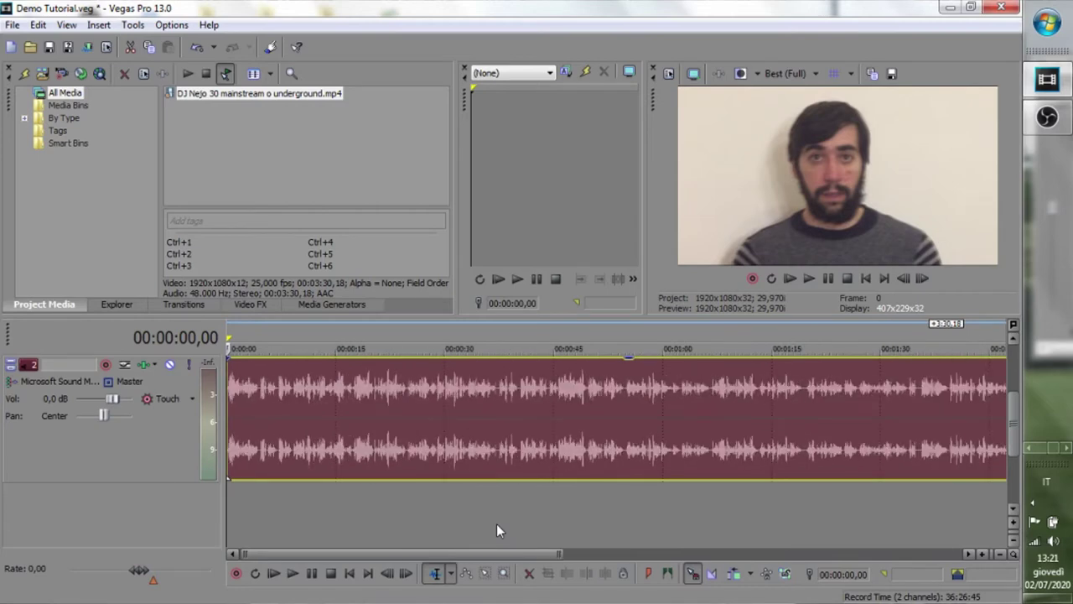
{"action": "scroll", "coordinate": [497, 523], "scroll_direction": "down", "scroll_amount": 1}
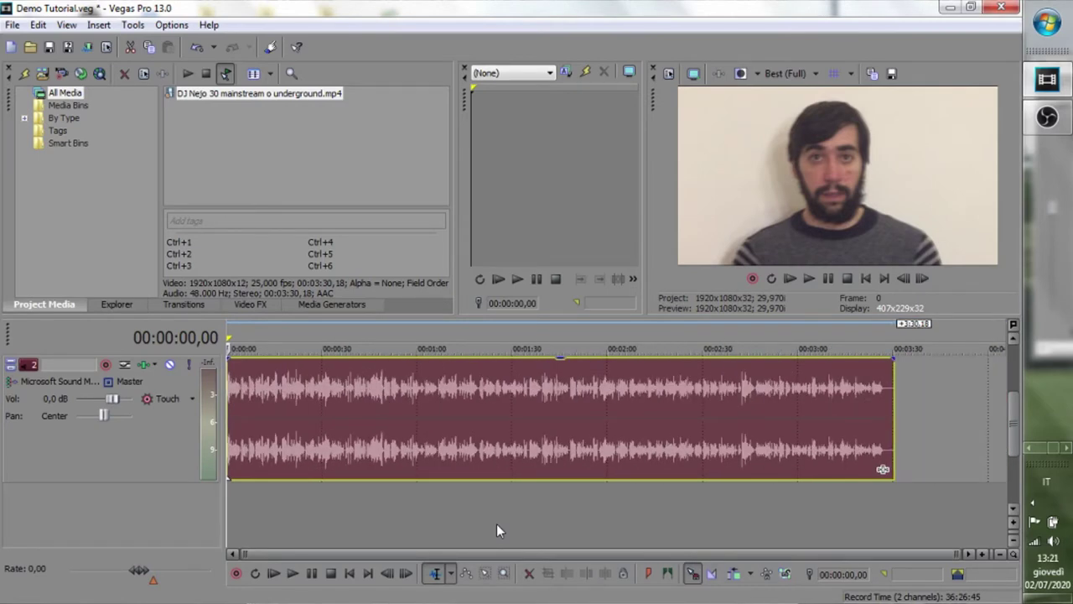
{"action": "scroll", "coordinate": [497, 524], "scroll_direction": "up", "scroll_amount": 1}
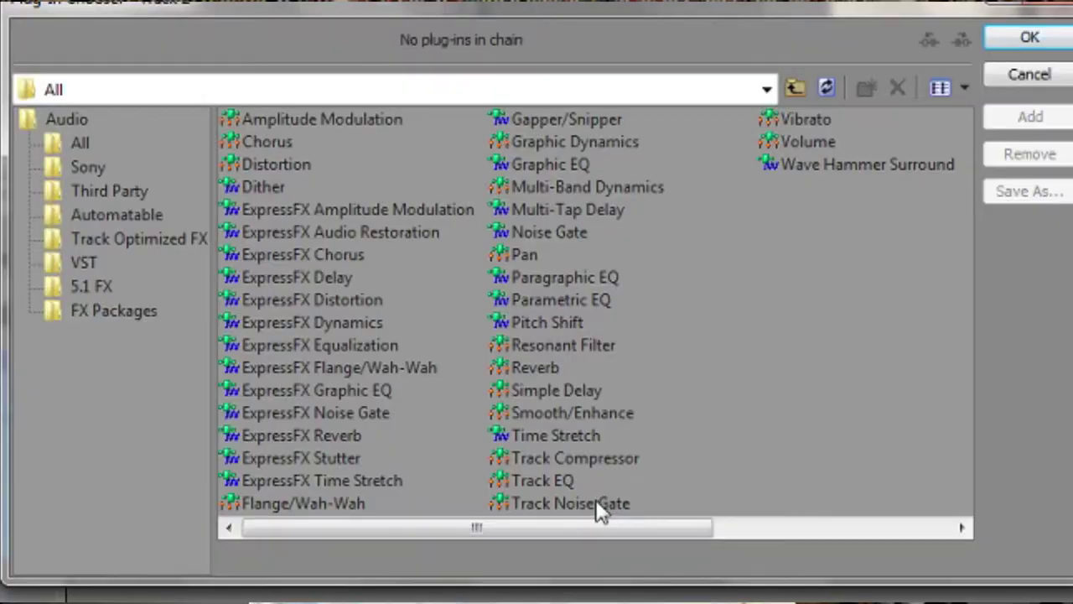
Add the Track Noise Gate, Track EQ and Track Compressor effects to the audio track's plug-in chain.
{"action": "double_click", "coordinate": [595, 499]}
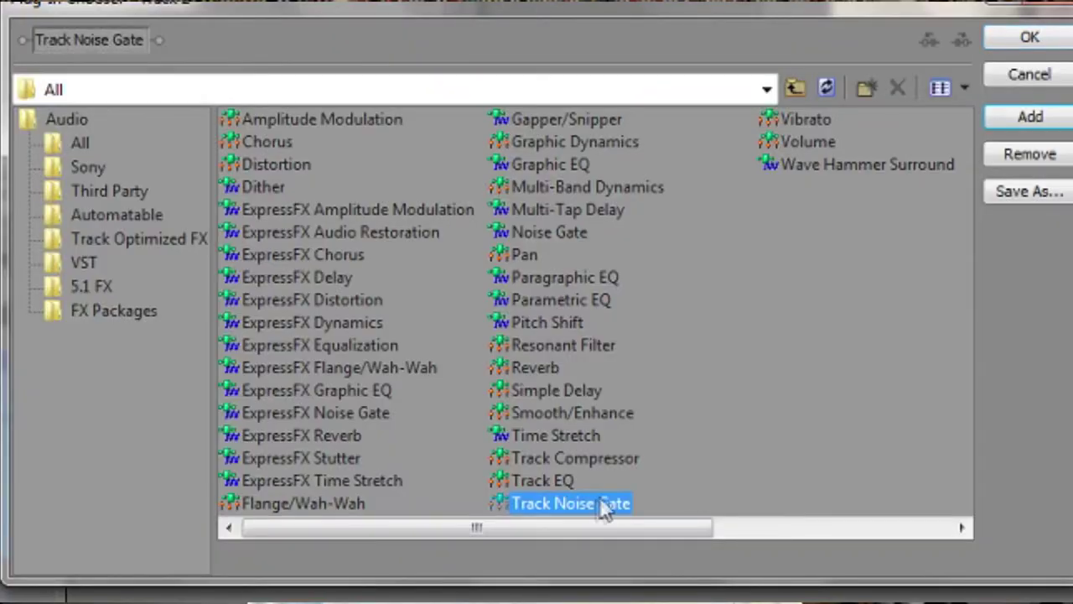
{"action": "double_click", "coordinate": [547, 479]}
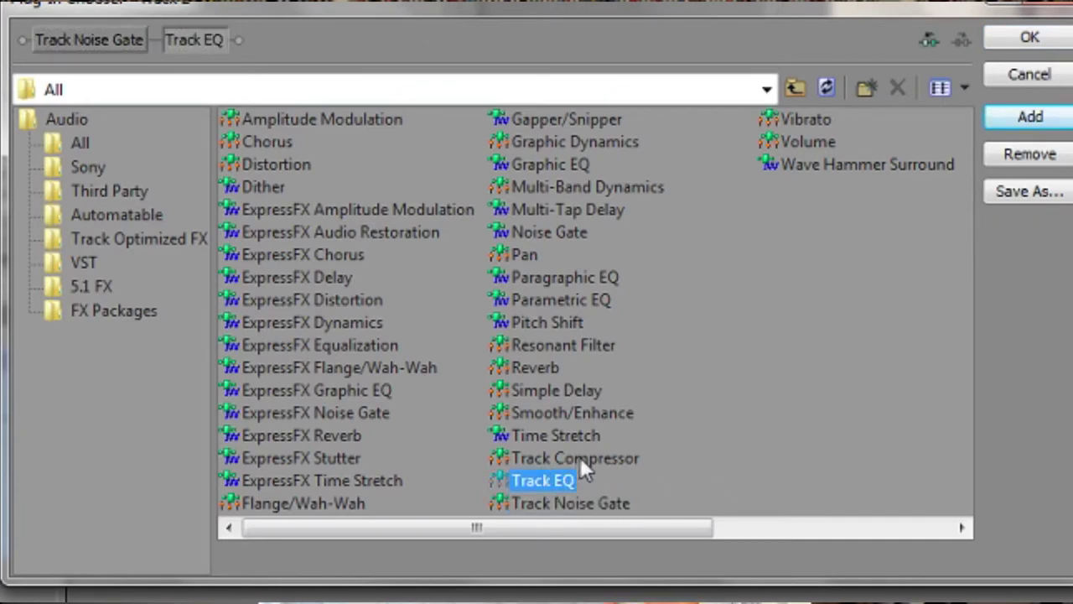
{"action": "double_click", "coordinate": [580, 457]}
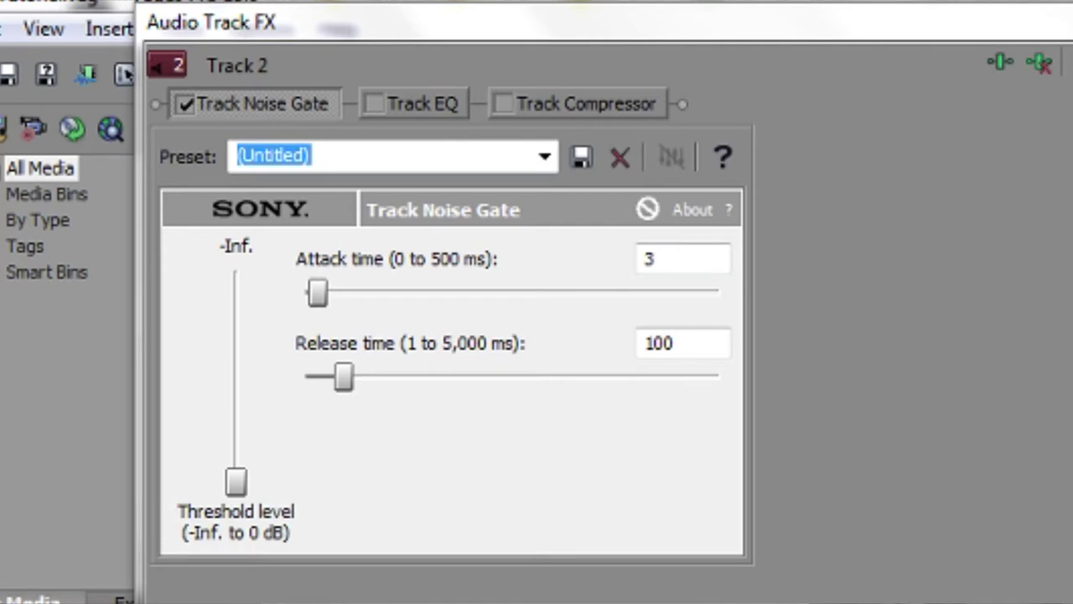
Adjust the Track Noise Gate's threshold level to about -38.5 dB, keeping the attack time at 3 ms.
{"action": "left_click_drag", "start_coordinate": [236, 484], "coordinate": [230, 417]}
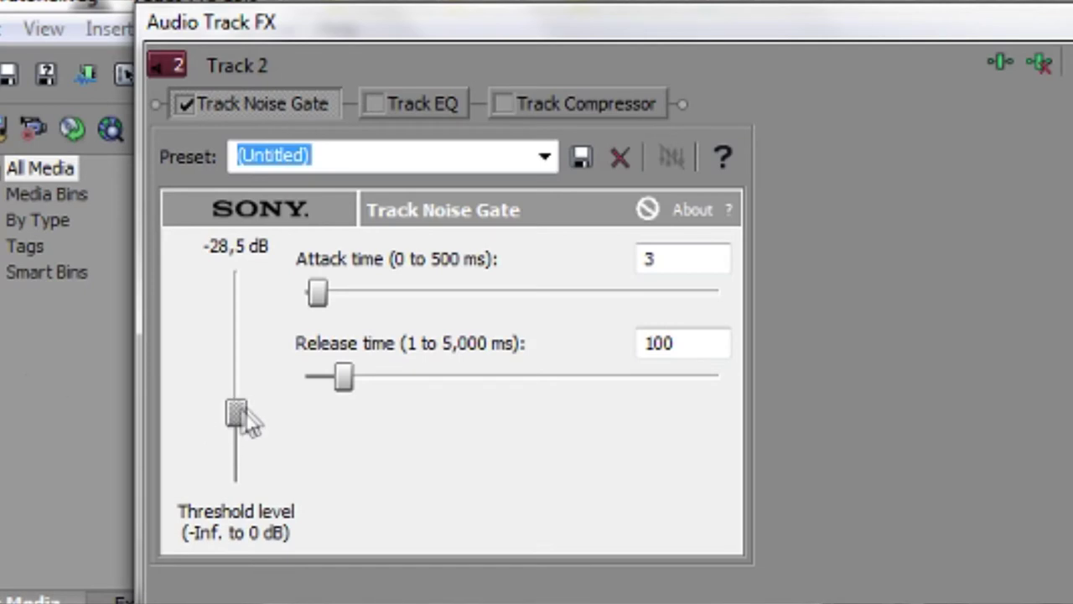
{"action": "mouse_move", "coordinate": [238, 414]}
{"action": "left_mouse_down"}
{"action": "mouse_move", "coordinate": [235, 429]}
{"action": "mouse_move", "coordinate": [228, 424]}
{"action": "left_mouse_up"}
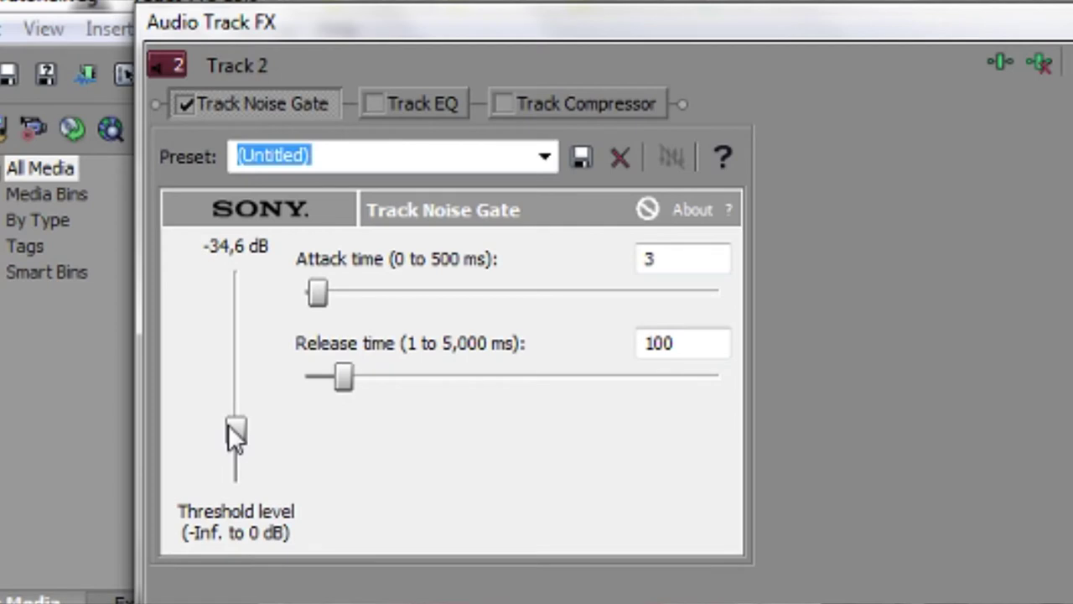
{"action": "left_click_drag", "start_coordinate": [228, 424], "coordinate": [226, 426]}
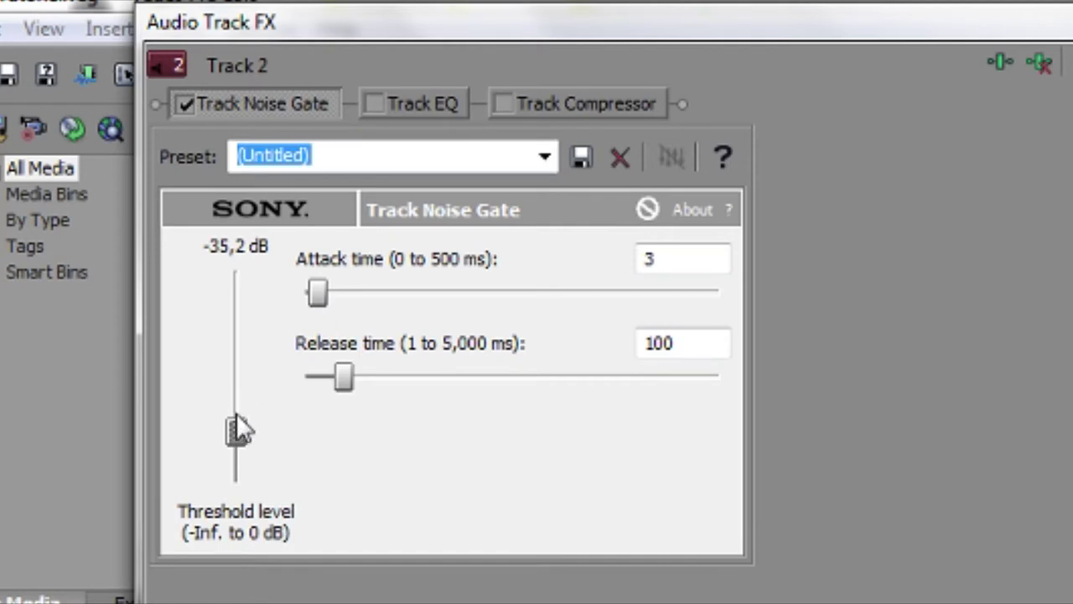
{"action": "left_click_drag", "start_coordinate": [239, 438], "coordinate": [233, 434]}
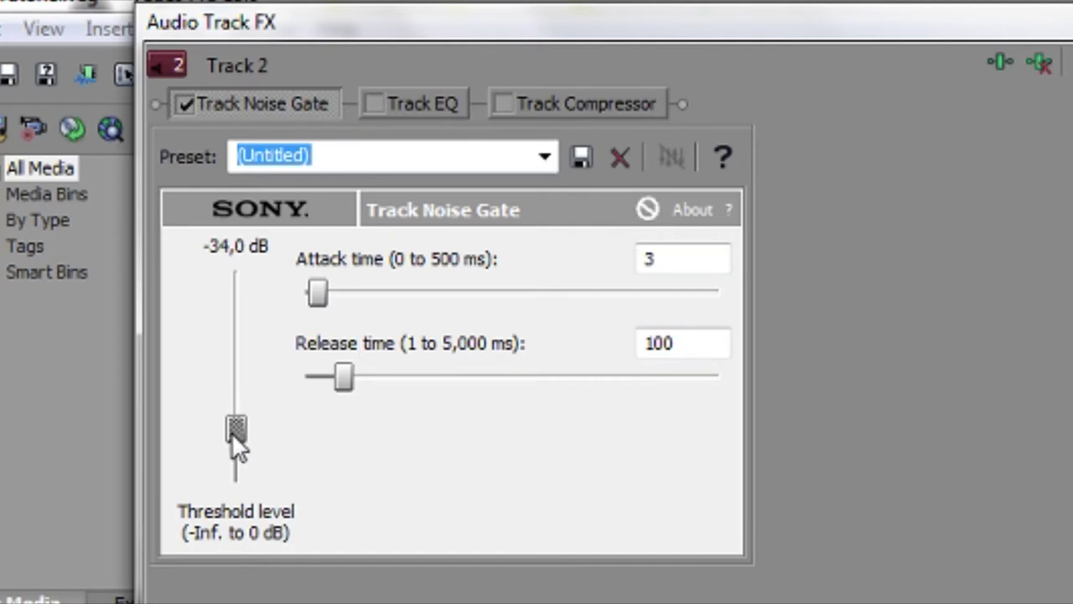
{"action": "mouse_move", "coordinate": [242, 424]}
{"action": "left_mouse_down"}
{"action": "mouse_move", "coordinate": [237, 415]}
{"action": "mouse_move", "coordinate": [234, 425]}
{"action": "left_mouse_up"}
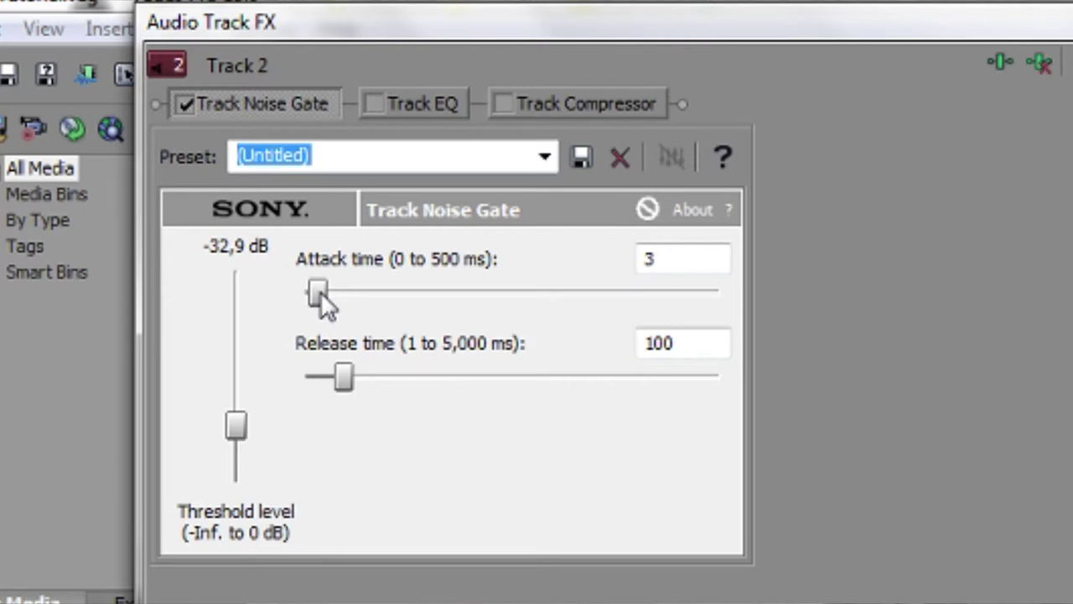
{"action": "mouse_move", "coordinate": [323, 292]}
{"action": "left_mouse_down"}
{"action": "mouse_move", "coordinate": [333, 293]}
{"action": "mouse_move", "coordinate": [321, 292]}
{"action": "left_mouse_up"}
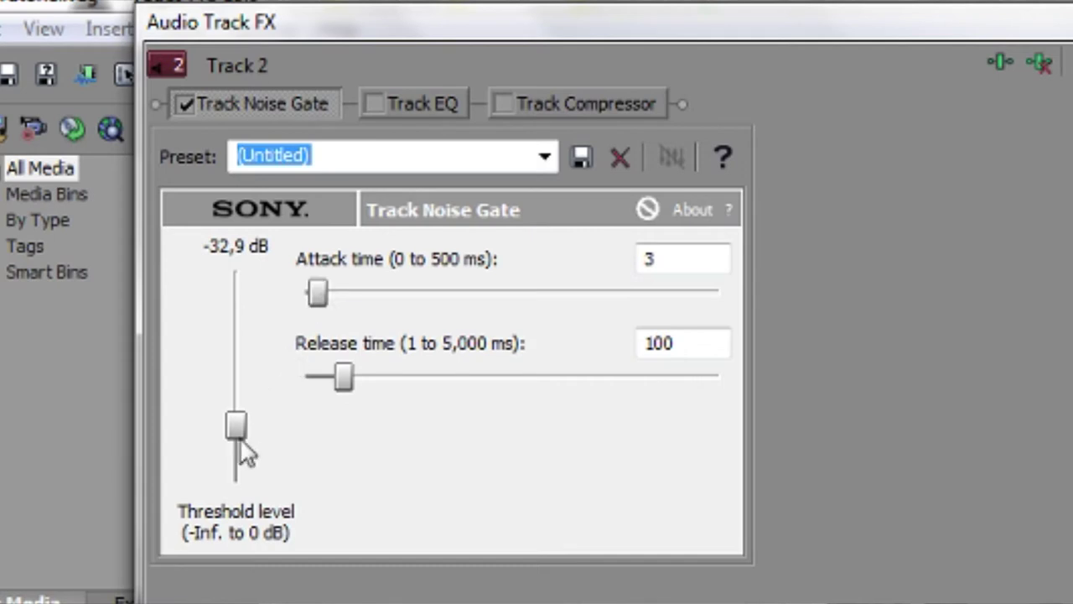
{"action": "left_click_drag", "start_coordinate": [235, 440], "coordinate": [233, 447]}
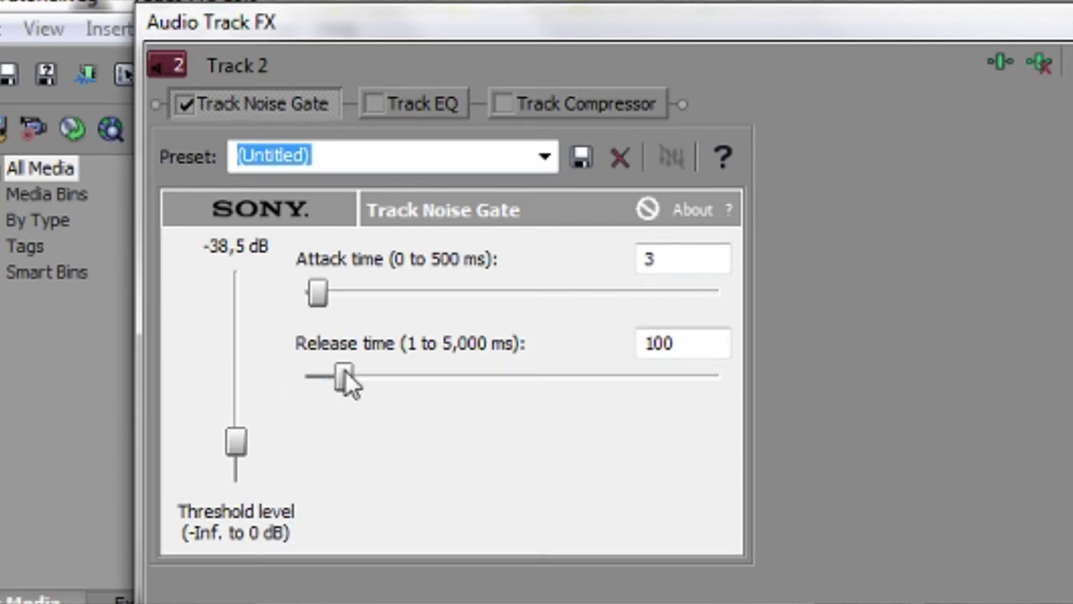
Set the noise gate's release time to 100 ms and raise its threshold level slightly.
{"action": "mouse_move", "coordinate": [345, 368]}
{"action": "left_mouse_down"}
{"action": "mouse_move", "coordinate": [400, 371]}
{"action": "mouse_move", "coordinate": [319, 377]}
{"action": "mouse_move", "coordinate": [349, 377]}
{"action": "left_mouse_up"}
{"action": "left_click", "coordinate": [689, 342]}
{"action": "key", "text": "BackSpace"}
{"action": "key", "text": "BackSpace"}
{"action": "type", "text": "00"}
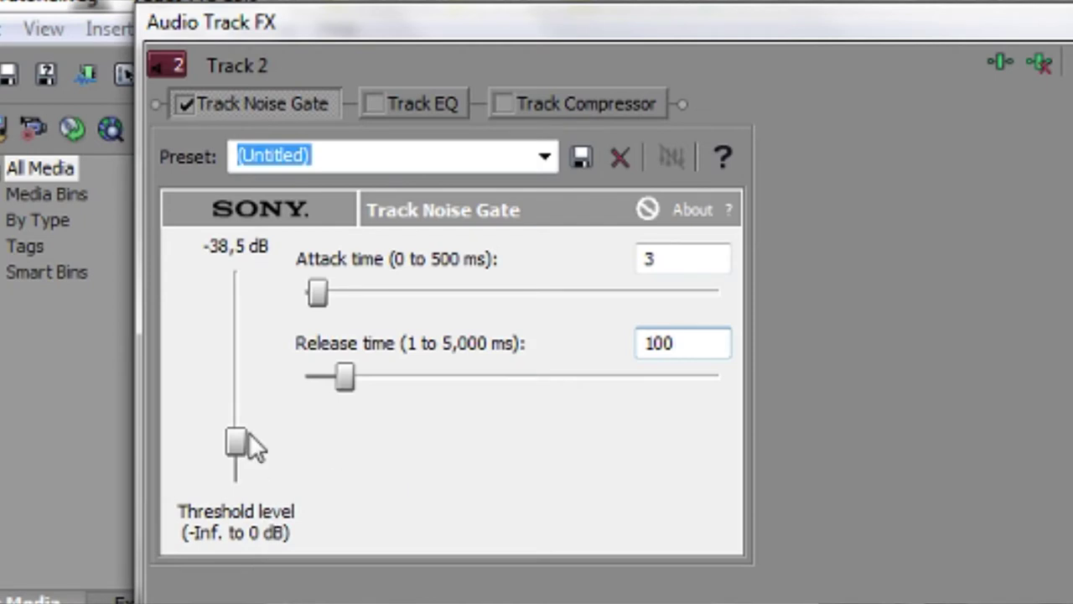
{"action": "left_click_drag", "start_coordinate": [235, 435], "coordinate": [236, 422]}
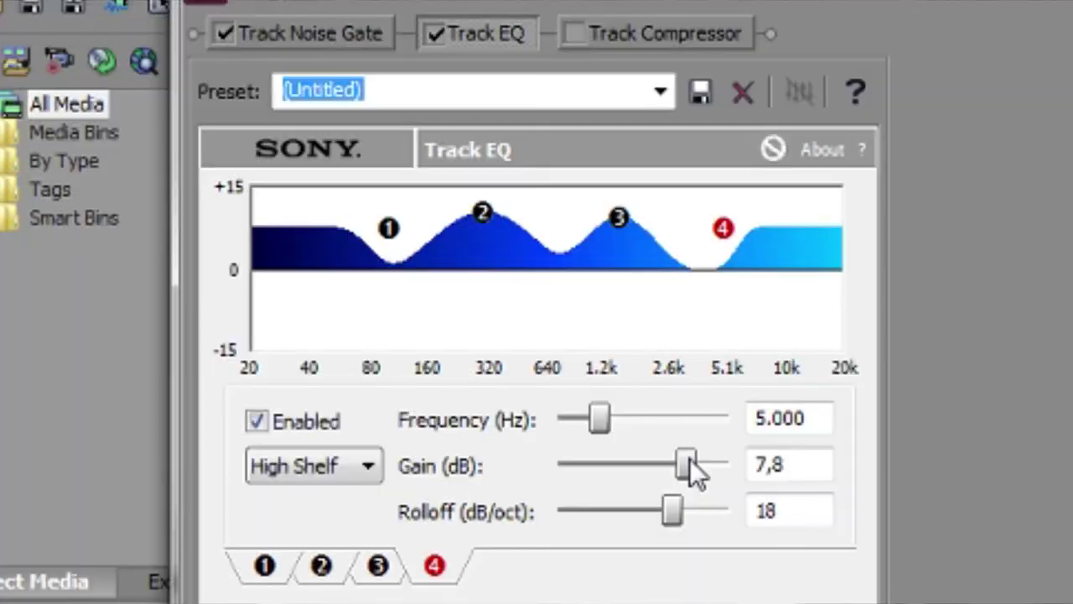
Raise Track EQ band 4's gain to 8.1 dB and band 3's gain to 14.3 dB, widening band 3 to 4.0 octaves.
{"action": "left_click_drag", "start_coordinate": [695, 467], "coordinate": [700, 471]}
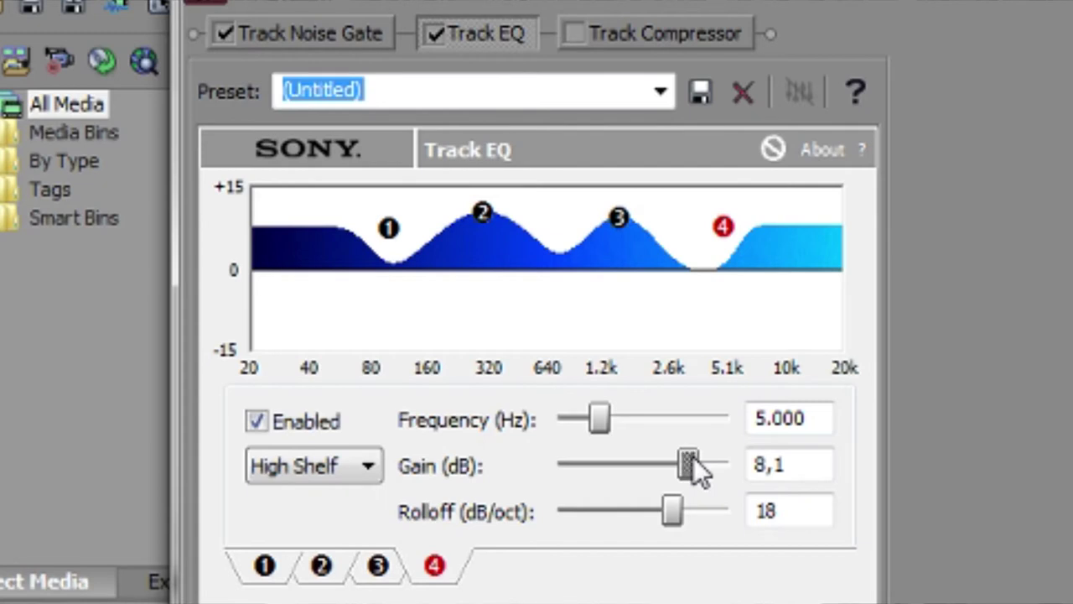
{"action": "left_click", "coordinate": [377, 566]}
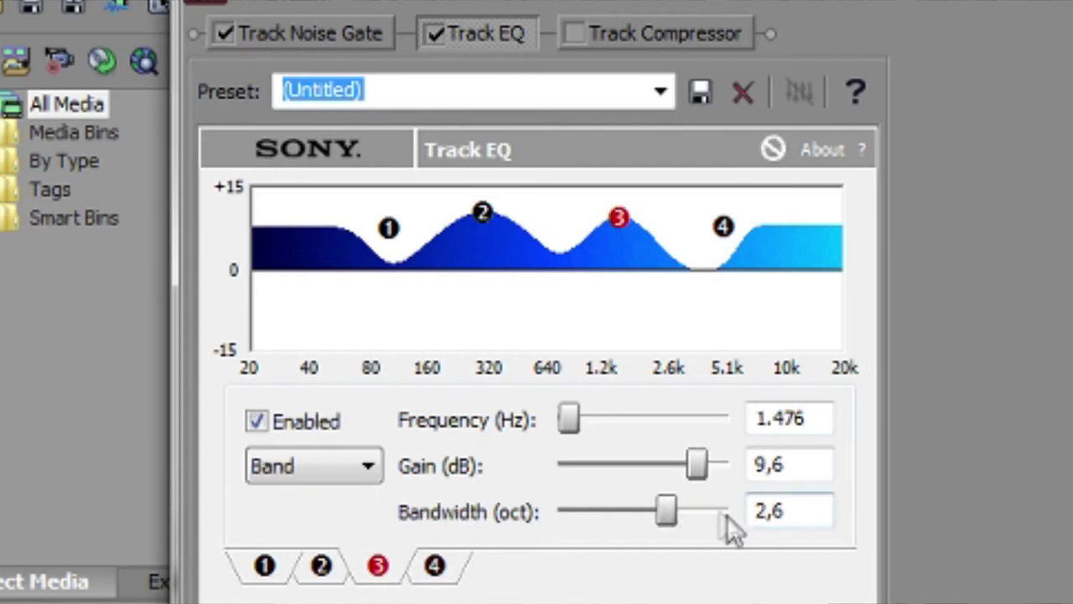
{"action": "left_click_drag", "start_coordinate": [696, 467], "coordinate": [721, 472]}
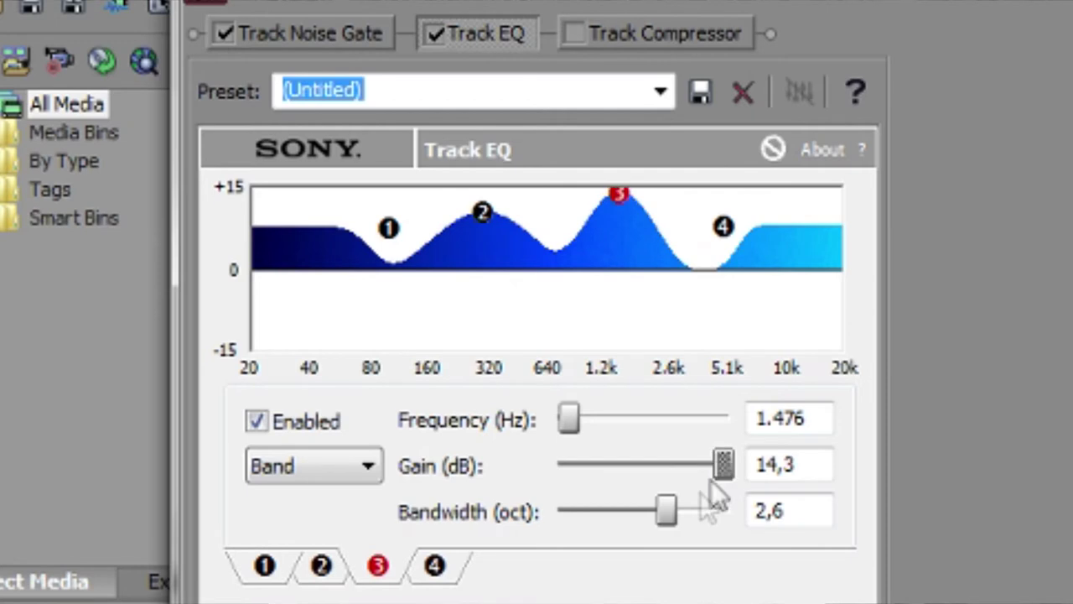
{"action": "left_click_drag", "start_coordinate": [677, 517], "coordinate": [750, 508]}
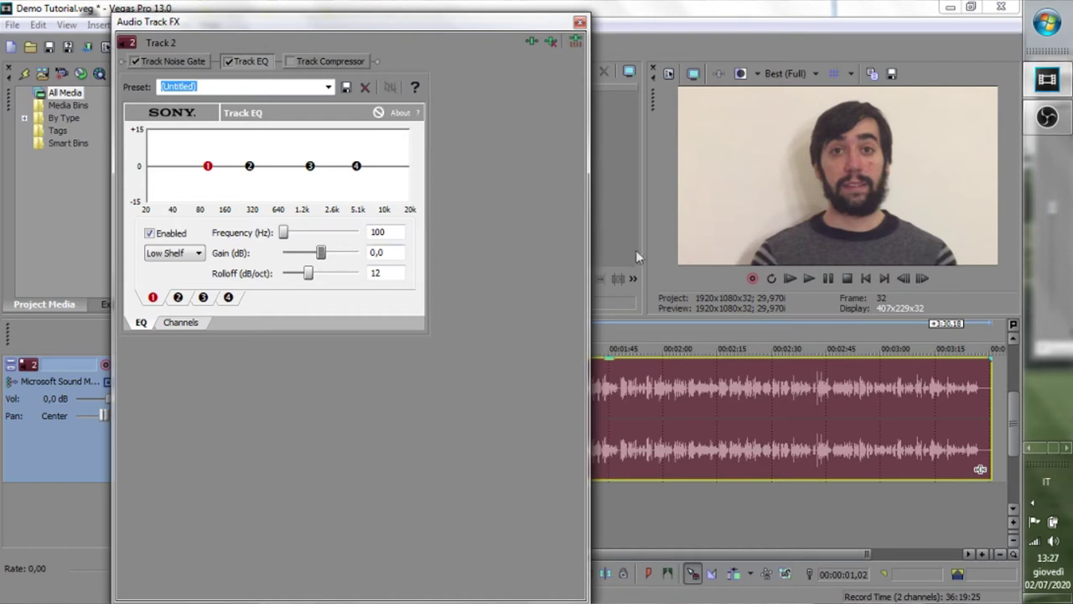
Play the clip from the start and set EQ band 1's low shelf to about 138 Hz with -12.4 dB gain.
{"action": "left_click", "coordinate": [862, 278]}
{"action": "left_click", "coordinate": [808, 278]}
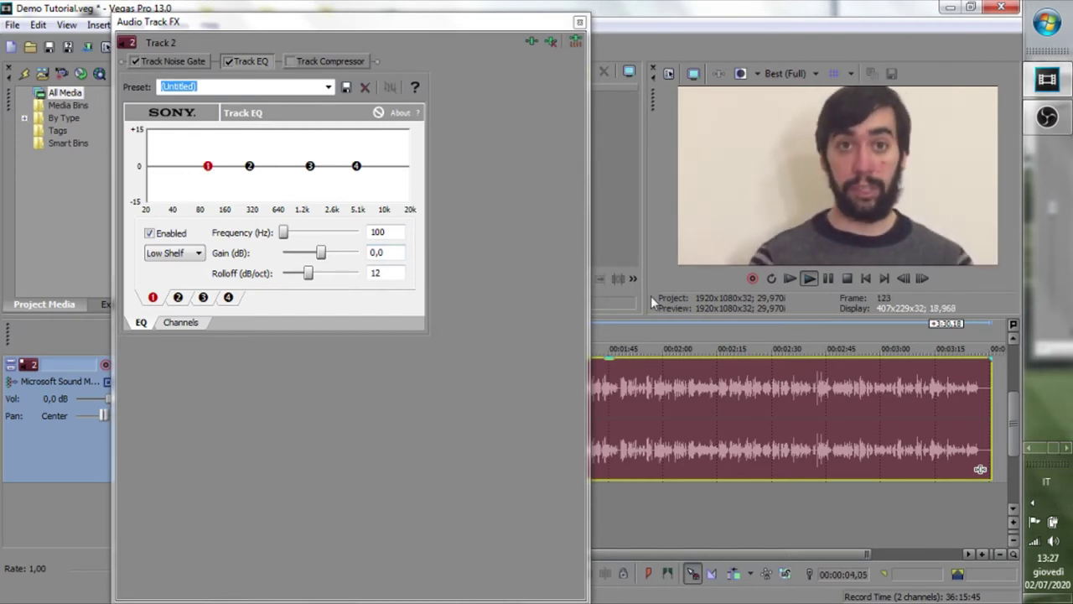
{"action": "left_click", "coordinate": [847, 279]}
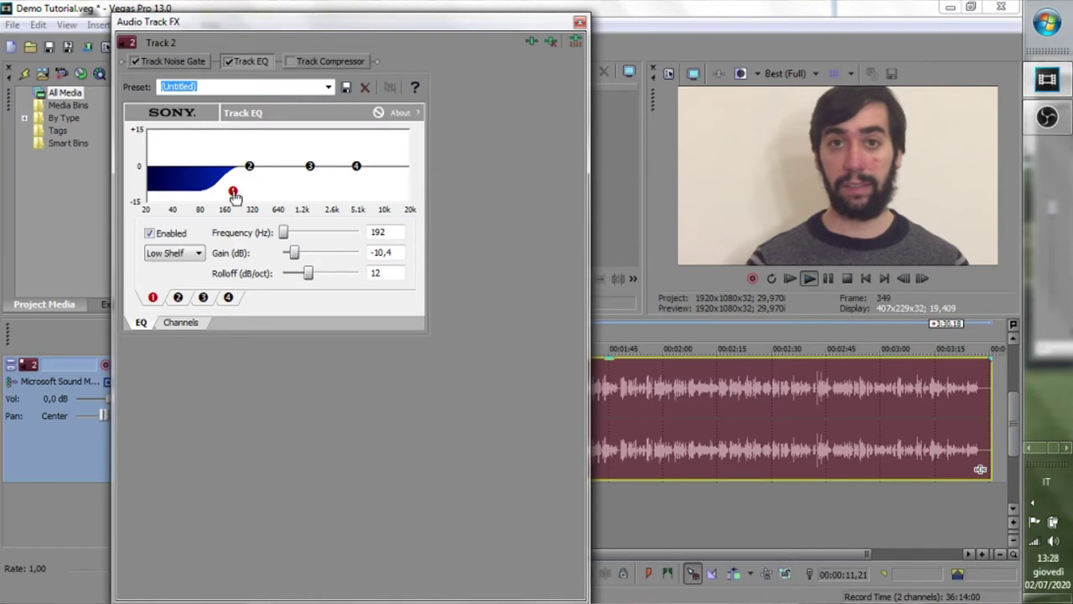
{"action": "mouse_move", "coordinate": [237, 196]}
{"action": "left_mouse_down"}
{"action": "mouse_move", "coordinate": [247, 195]}
{"action": "mouse_move", "coordinate": [228, 195]}
{"action": "left_mouse_up"}
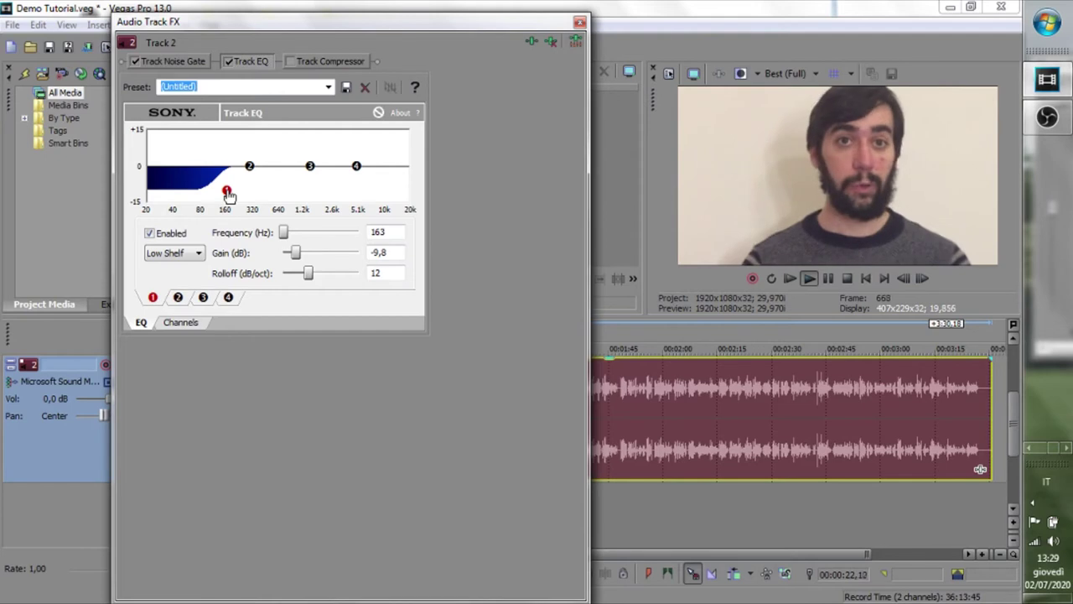
{"action": "mouse_move", "coordinate": [229, 194]}
{"action": "left_mouse_down"}
{"action": "mouse_move", "coordinate": [296, 195]}
{"action": "mouse_move", "coordinate": [224, 199]}
{"action": "left_mouse_up"}
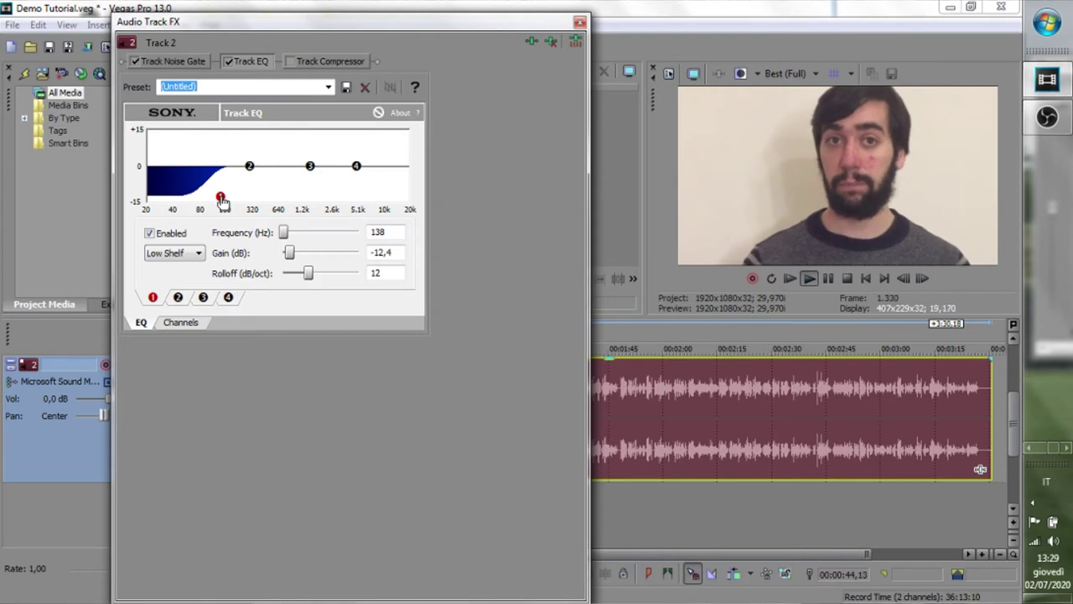
Boost EQ band 2 to 15.0 dB with a narrow 0.9-octave bandwidth and sweep it to about 343 Hz.
{"action": "left_click", "coordinate": [178, 298]}
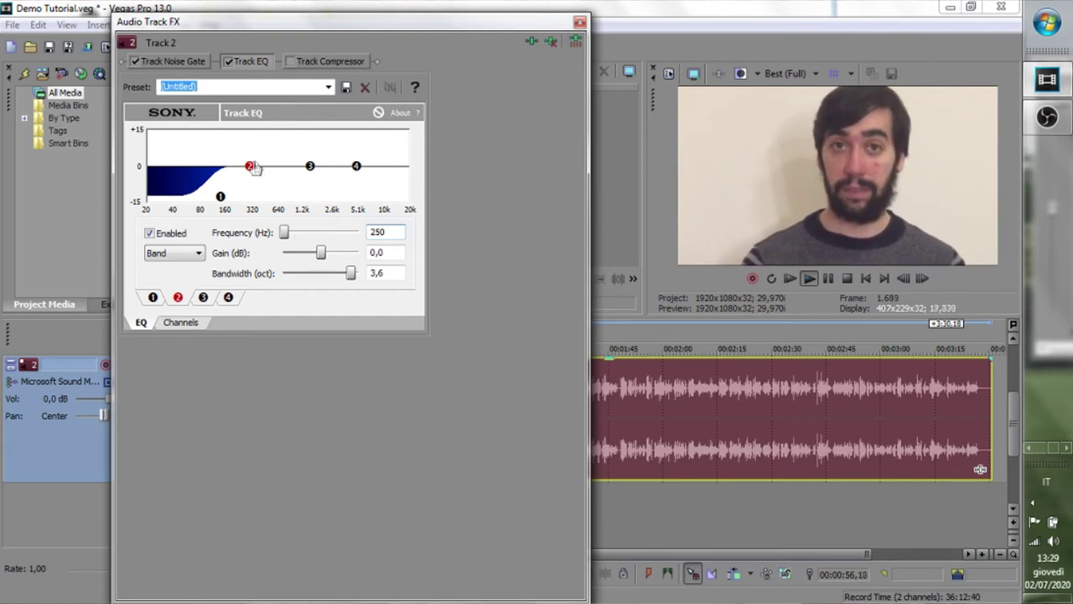
{"action": "left_click_drag", "start_coordinate": [250, 169], "coordinate": [254, 141]}
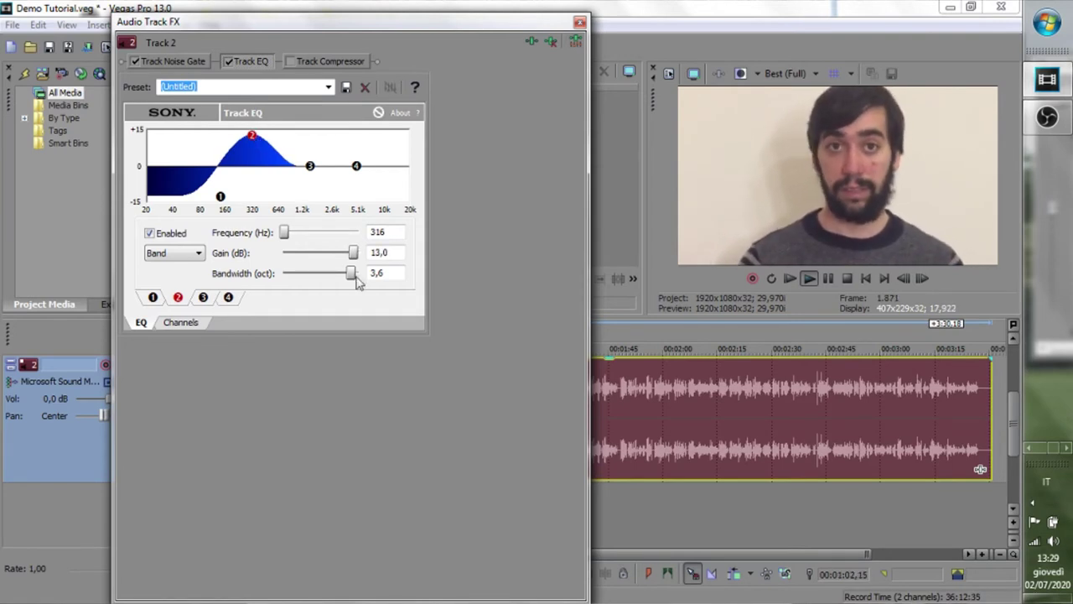
{"action": "left_click_drag", "start_coordinate": [352, 279], "coordinate": [306, 279]}
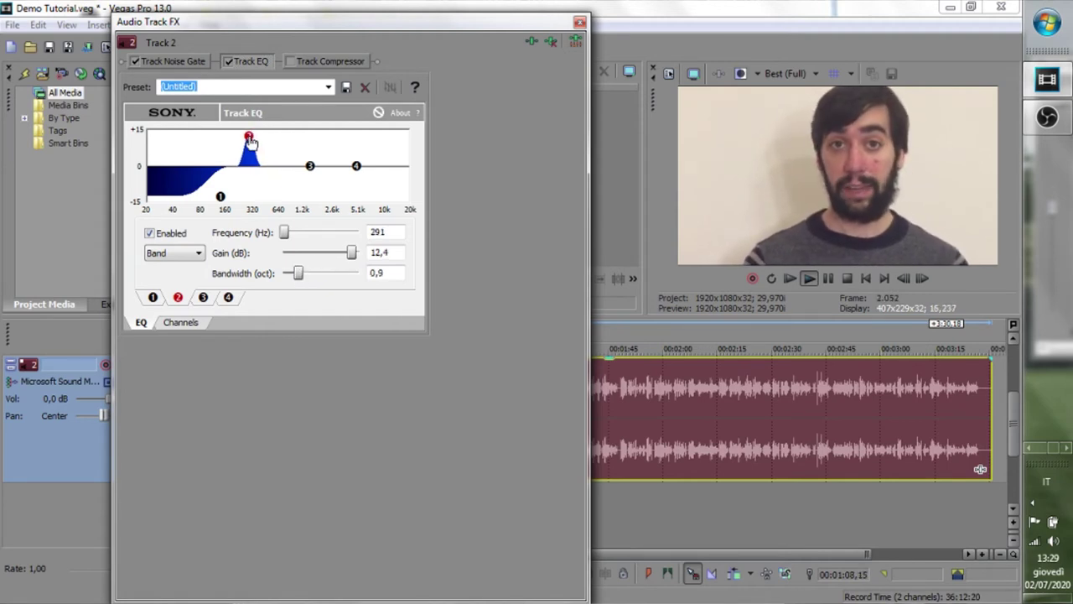
{"action": "mouse_move", "coordinate": [245, 139]}
{"action": "left_mouse_down"}
{"action": "mouse_move", "coordinate": [236, 131]}
{"action": "mouse_move", "coordinate": [250, 141]}
{"action": "left_mouse_up"}
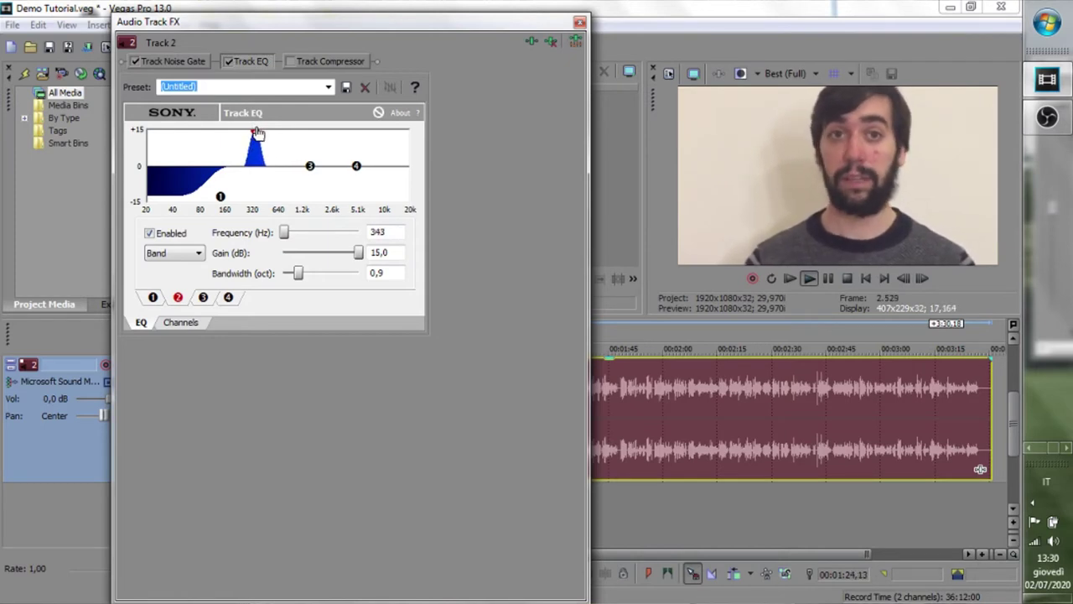
Cut EQ band 2 at about 329 Hz to -2.5 dB gain with a bandwidth of 1.0 octave.
{"action": "left_click_drag", "start_coordinate": [248, 132], "coordinate": [253, 172]}
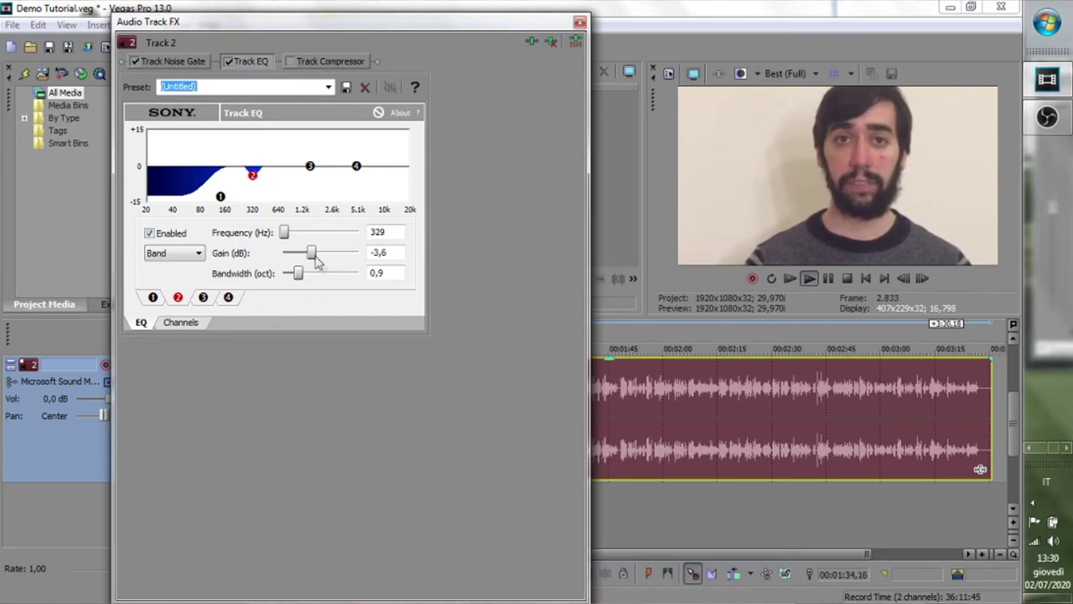
{"action": "left_click_drag", "start_coordinate": [312, 256], "coordinate": [319, 261]}
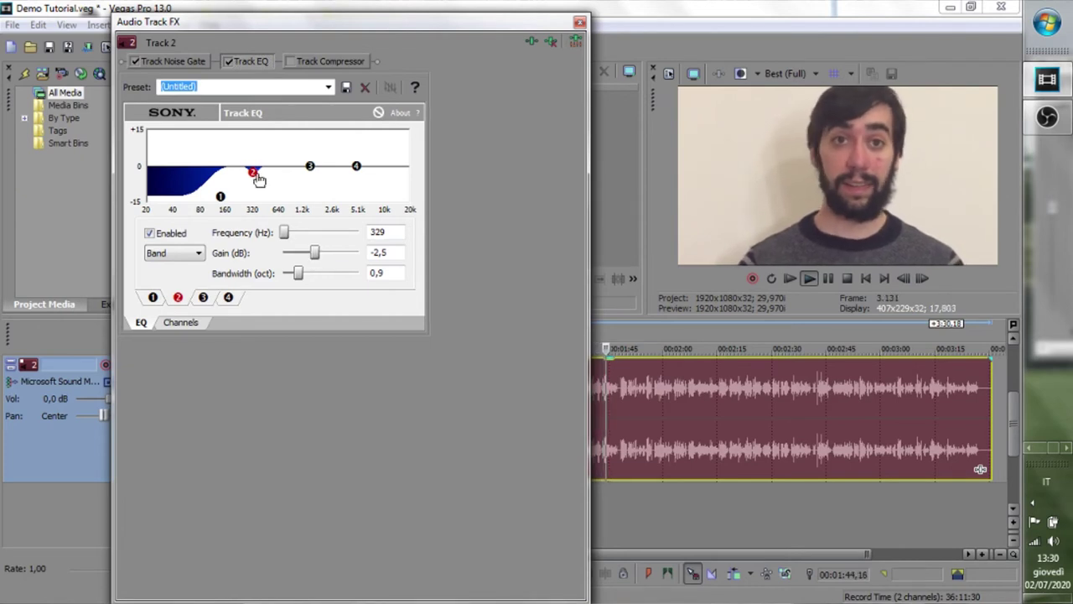
{"action": "left_click_drag", "start_coordinate": [295, 279], "coordinate": [312, 278]}
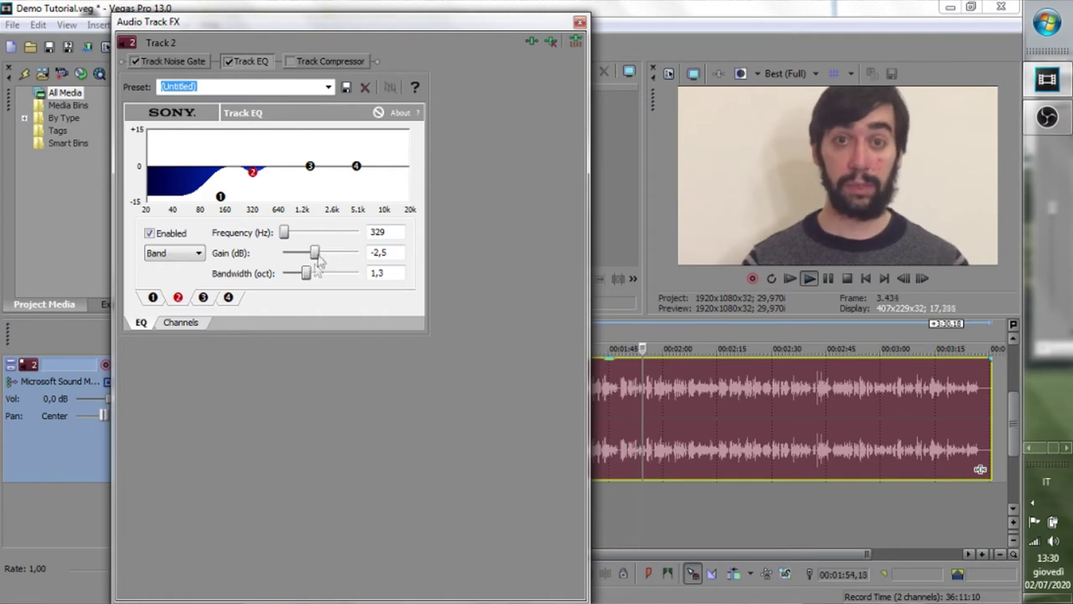
{"action": "left_click_drag", "start_coordinate": [309, 276], "coordinate": [302, 276]}
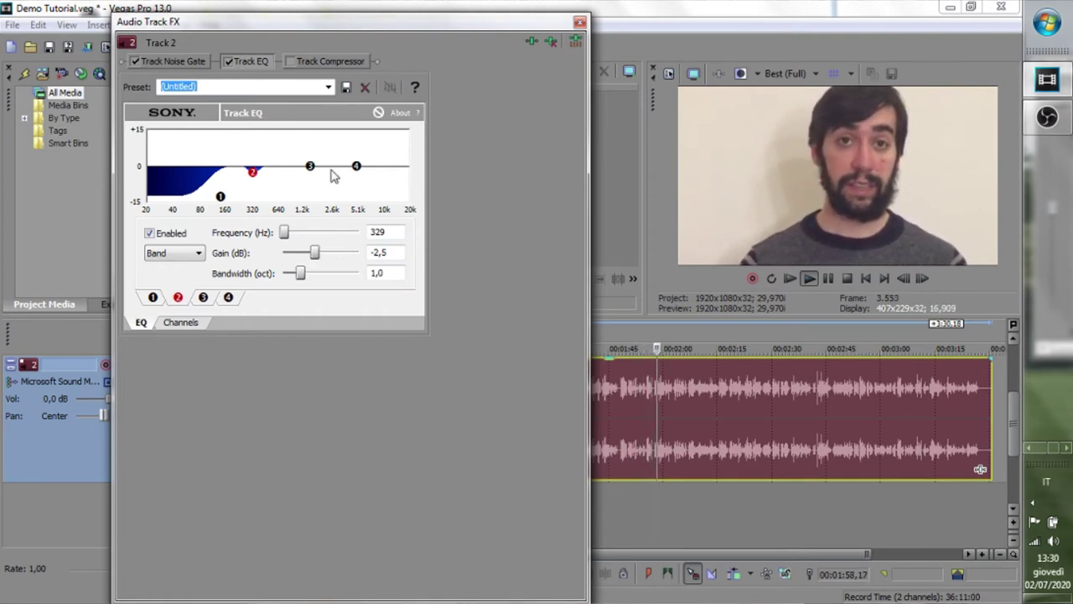
Set EQ band 3 to about 1,294 Hz with 1.6 dB gain and a 2.5-octave bandwidth.
{"action": "left_click", "coordinate": [203, 297]}
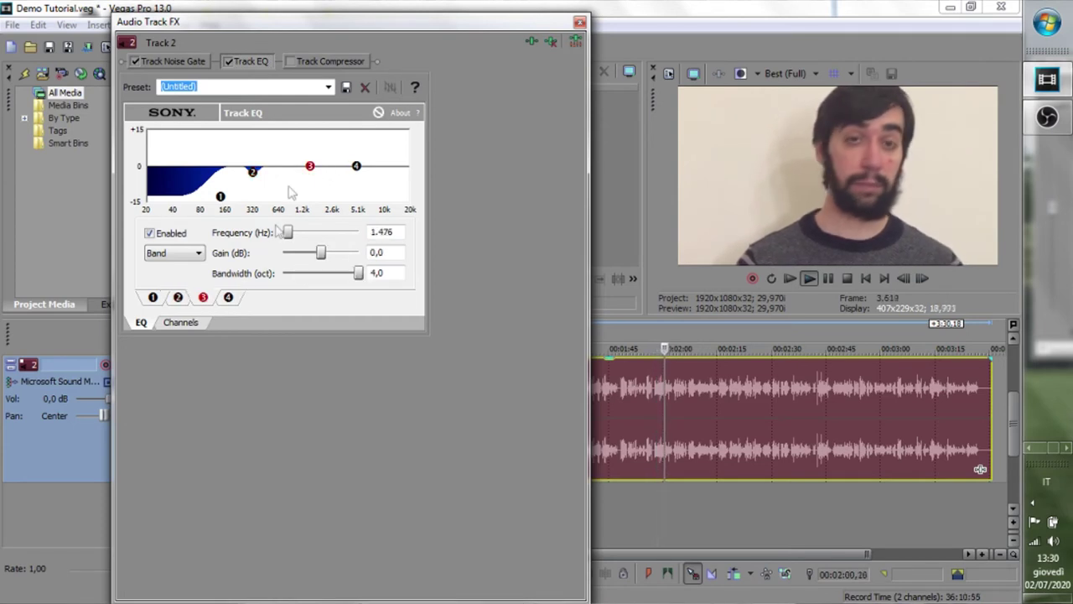
{"action": "mouse_move", "coordinate": [308, 167]}
{"action": "left_mouse_down"}
{"action": "mouse_move", "coordinate": [304, 140]}
{"action": "mouse_move", "coordinate": [318, 141]}
{"action": "mouse_move", "coordinate": [307, 142]}
{"action": "mouse_move", "coordinate": [306, 167]}
{"action": "left_mouse_up"}
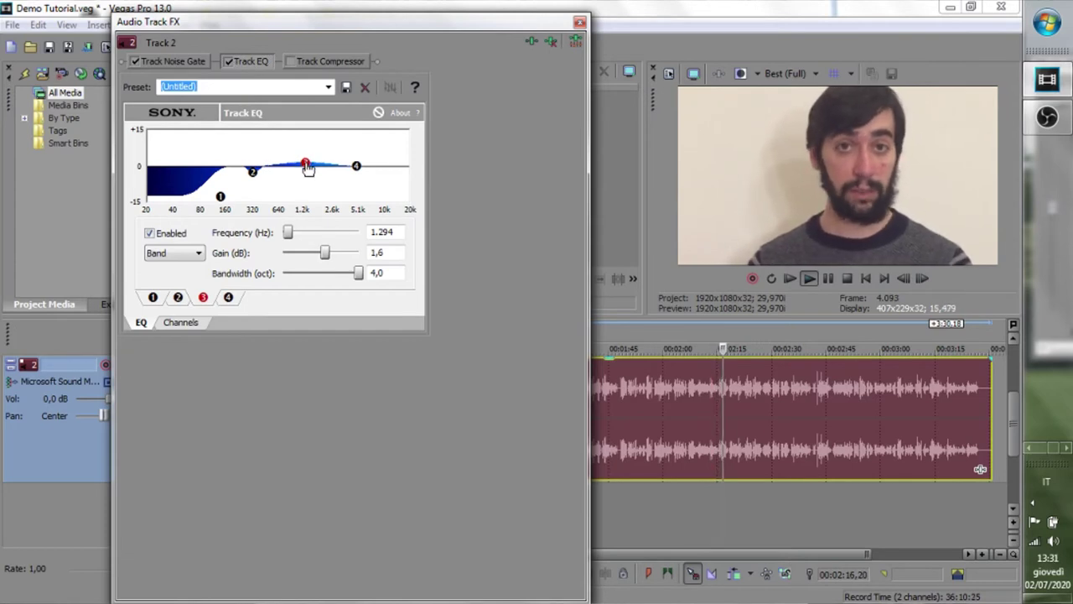
{"action": "left_click_drag", "start_coordinate": [361, 279], "coordinate": [332, 285]}
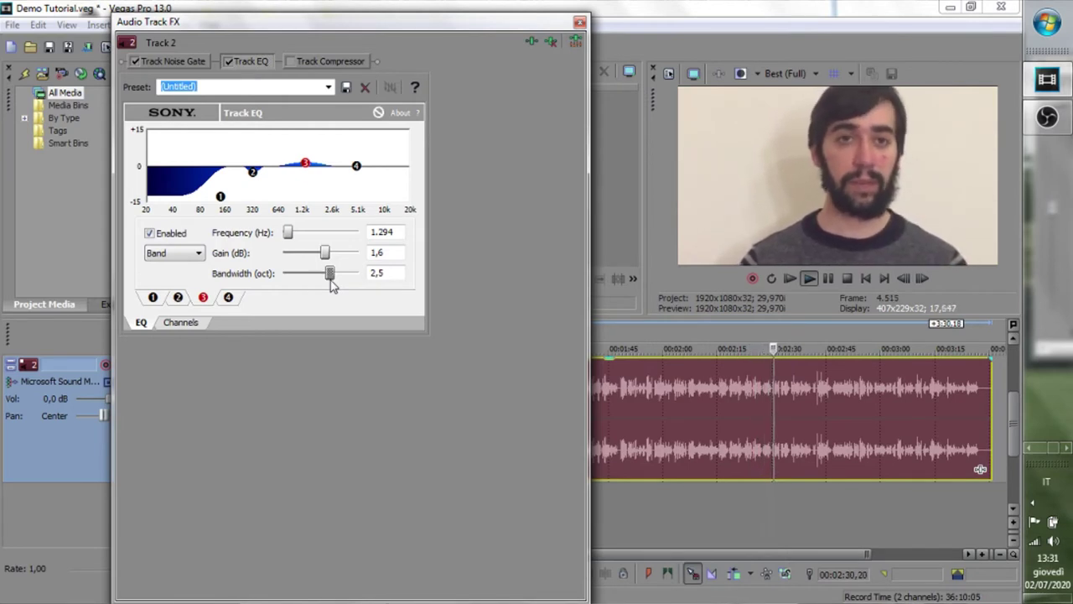
Refine EQ band 3 to 2.1 dB gain with a 2.8-octave bandwidth.
{"action": "mouse_move", "coordinate": [330, 276]}
{"action": "left_mouse_down"}
{"action": "mouse_move", "coordinate": [340, 278]}
{"action": "mouse_move", "coordinate": [330, 255]}
{"action": "left_mouse_up"}
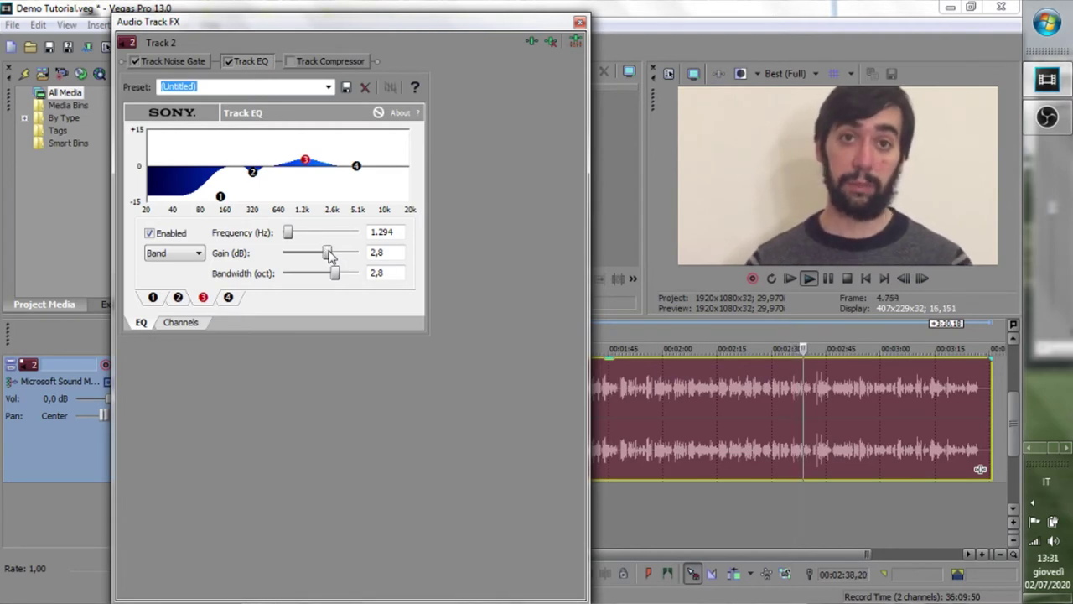
{"action": "left_click_drag", "start_coordinate": [330, 256], "coordinate": [328, 256]}
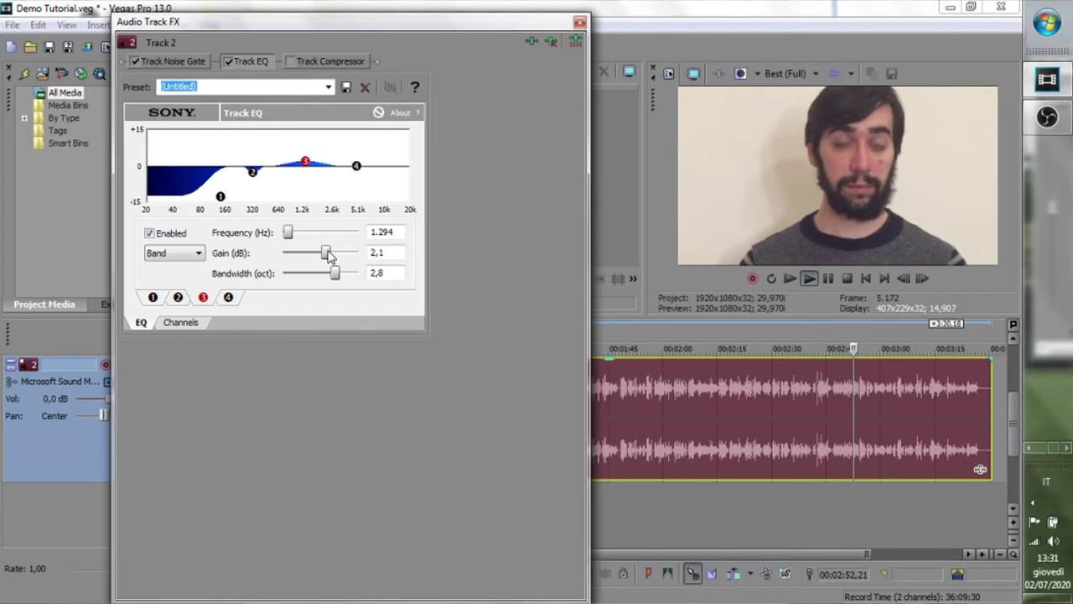
Set EQ band 4 to a band filter at about 8,969 Hz with 2.1 dB gain and 1.9-octave bandwidth, and return playback to the start.
{"action": "left_click", "coordinate": [229, 298]}
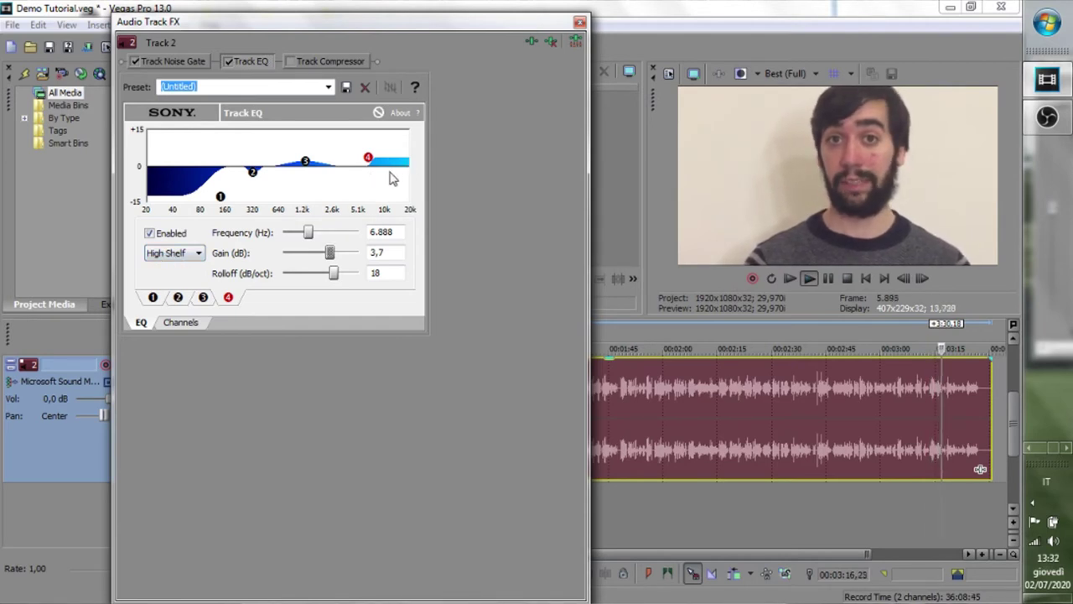
{"action": "left_click", "coordinate": [193, 256]}
{"action": "left_click", "coordinate": [168, 285]}
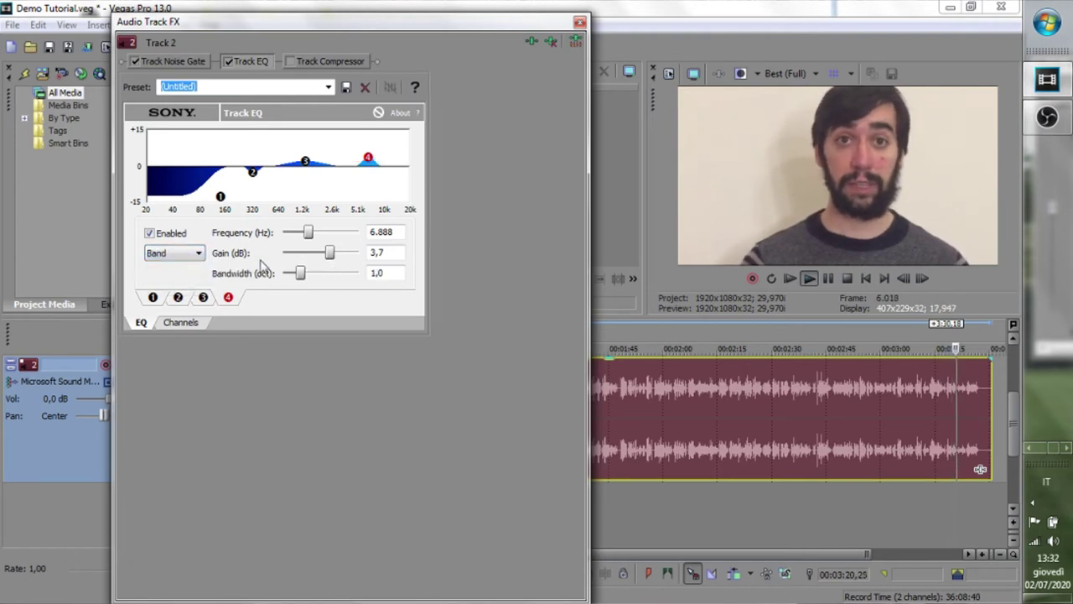
{"action": "left_click_drag", "start_coordinate": [300, 273], "coordinate": [320, 278]}
{"action": "left_click_drag", "start_coordinate": [307, 232], "coordinate": [327, 254]}
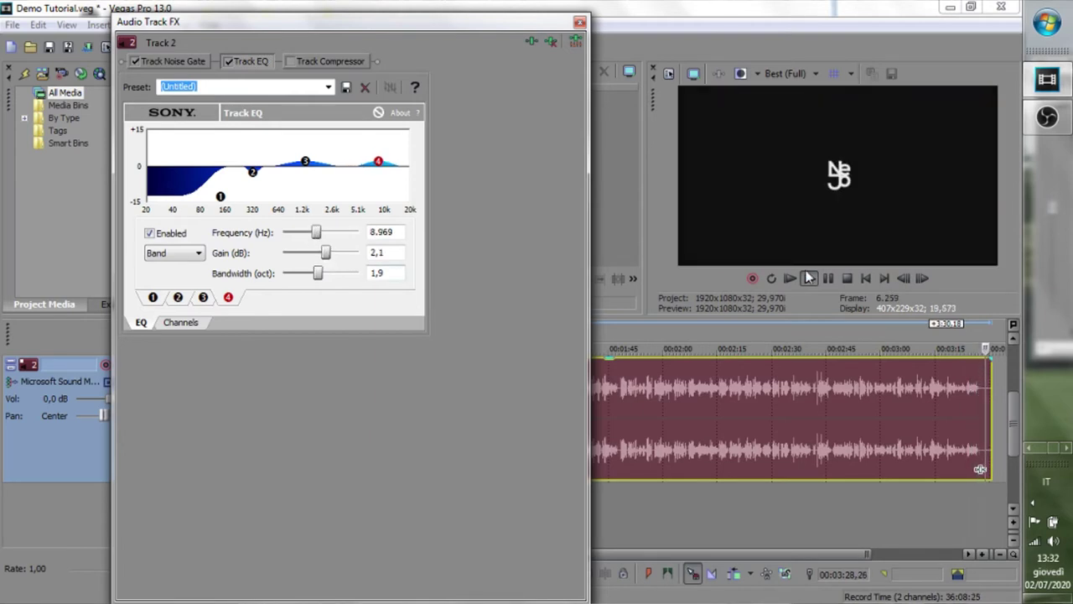
{"action": "left_click", "coordinate": [869, 280]}
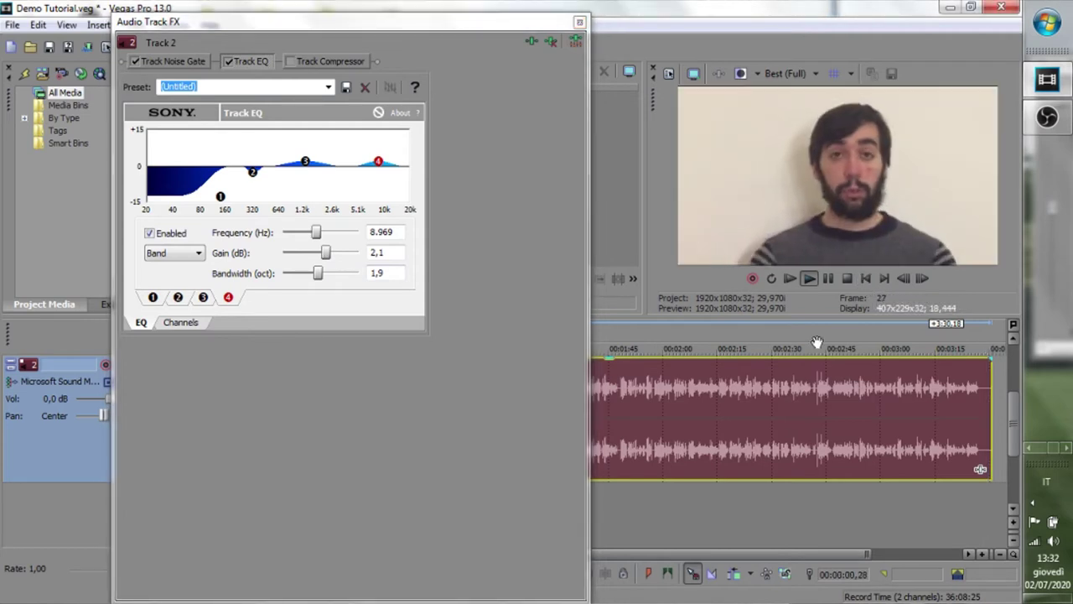
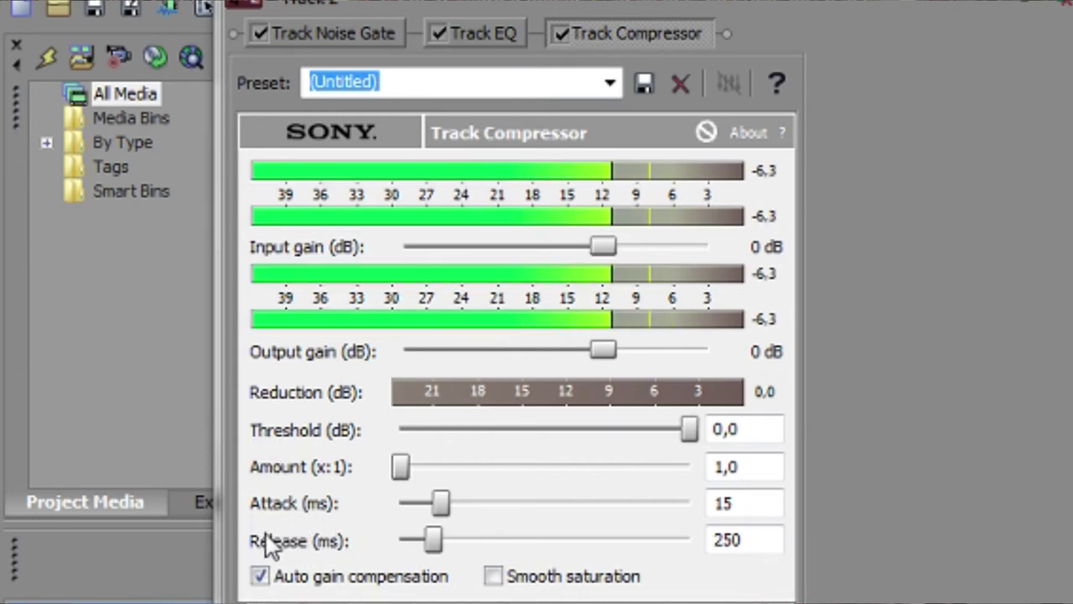
Enable smooth saturation in the track compressor and set the threshold to -23.5 dB with an amount of 2.1:1.
{"action": "left_click", "coordinate": [493, 575]}
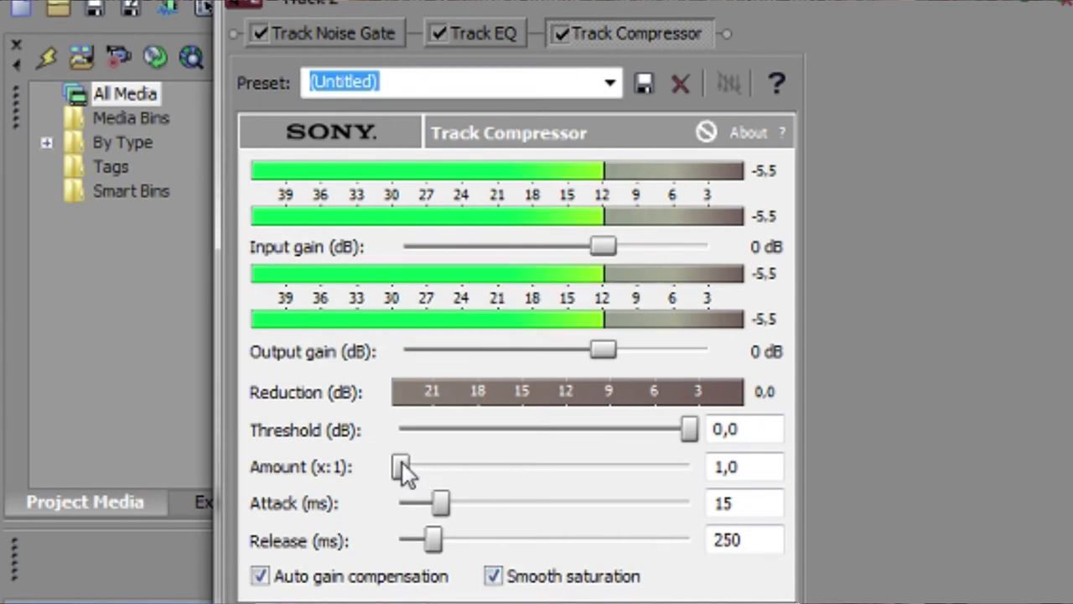
{"action": "left_click_drag", "start_coordinate": [645, 434], "coordinate": [499, 433]}
{"action": "left_click_drag", "start_coordinate": [404, 471], "coordinate": [497, 482]}
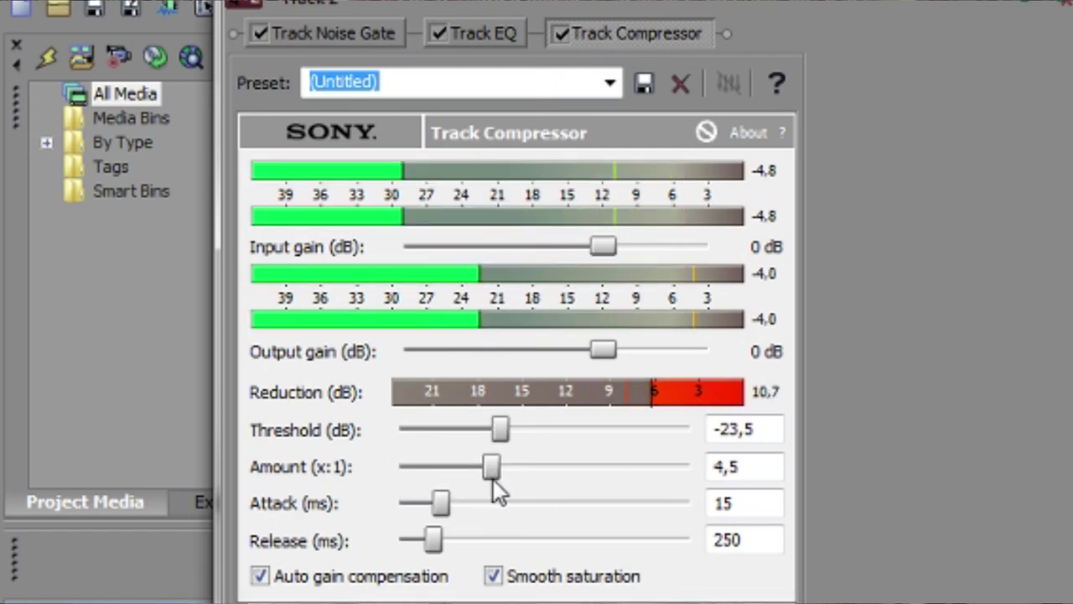
{"action": "left_click_drag", "start_coordinate": [448, 474], "coordinate": [439, 472]}
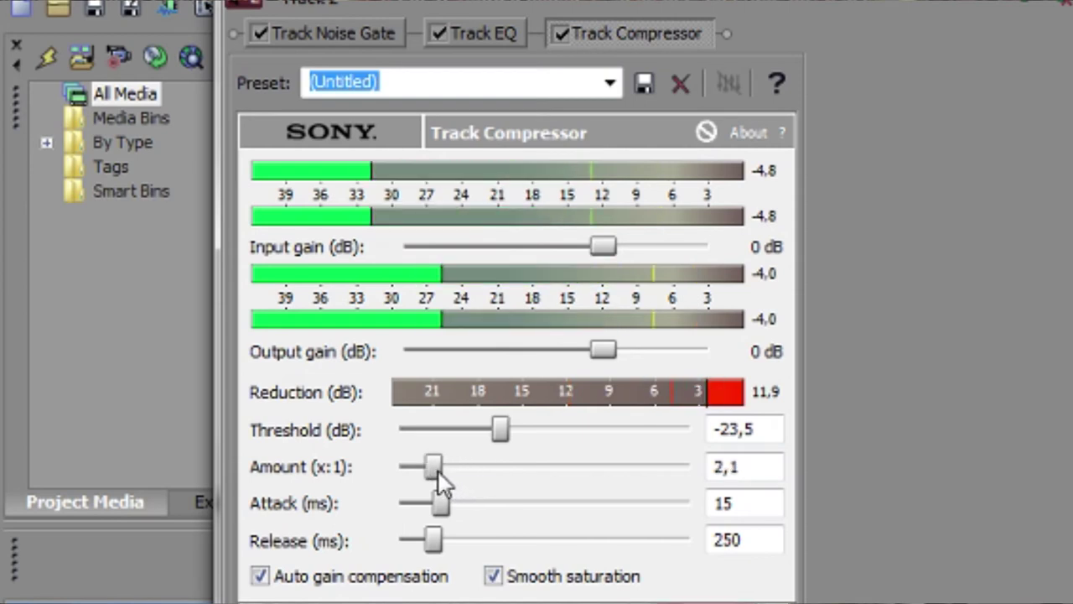
Try the compressor with the amount at Inf. and the threshold raised to -7.7 dB.
{"action": "left_click_drag", "start_coordinate": [503, 433], "coordinate": [560, 460]}
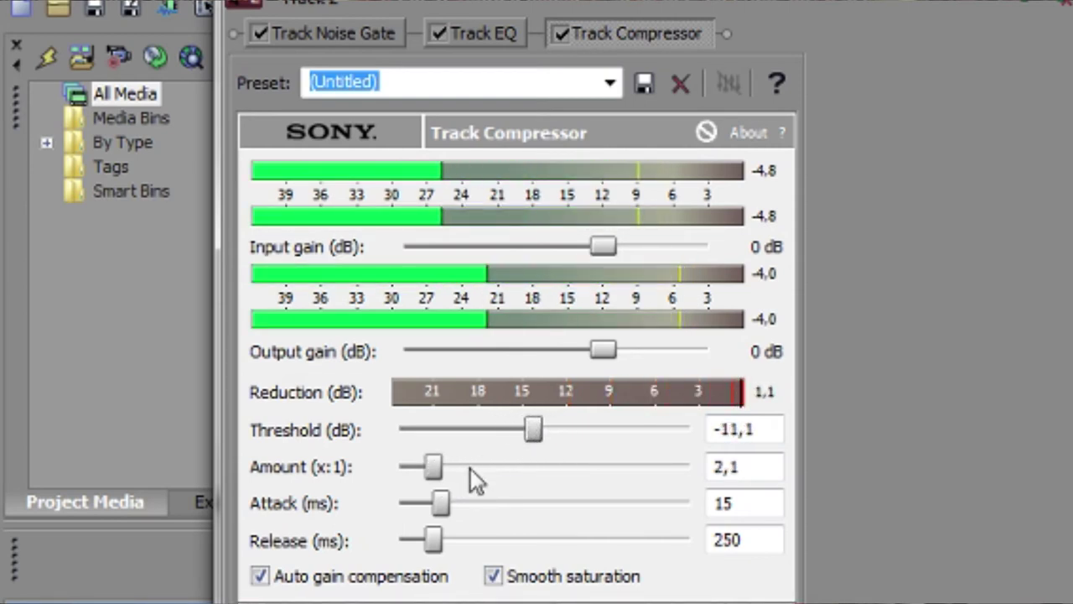
{"action": "left_click_drag", "start_coordinate": [433, 475], "coordinate": [711, 459]}
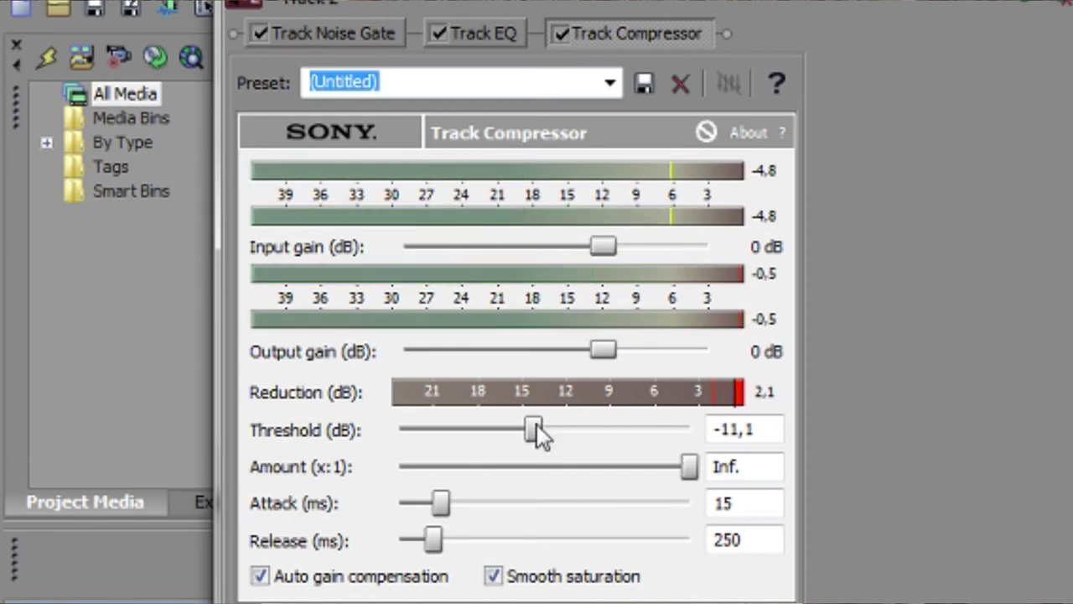
{"action": "mouse_move", "coordinate": [541, 436]}
{"action": "left_mouse_down"}
{"action": "mouse_move", "coordinate": [474, 455]}
{"action": "mouse_move", "coordinate": [553, 448]}
{"action": "left_mouse_up"}
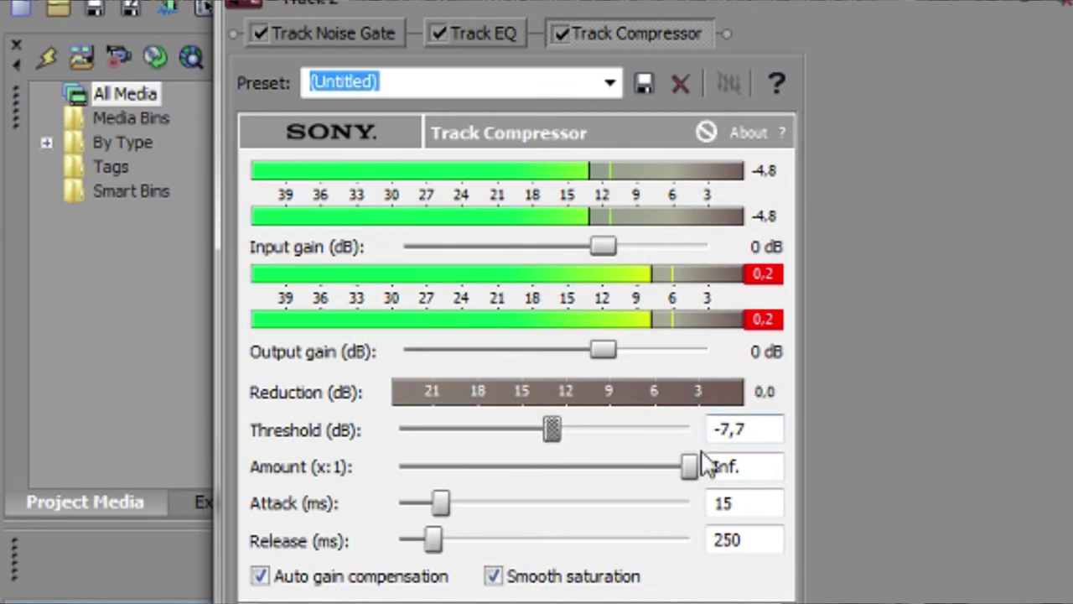
Set the compressor amount to 3.0:1 and the threshold to -11.1 dB, resetting the clipped output meter.
{"action": "left_click_drag", "start_coordinate": [681, 467], "coordinate": [531, 471]}
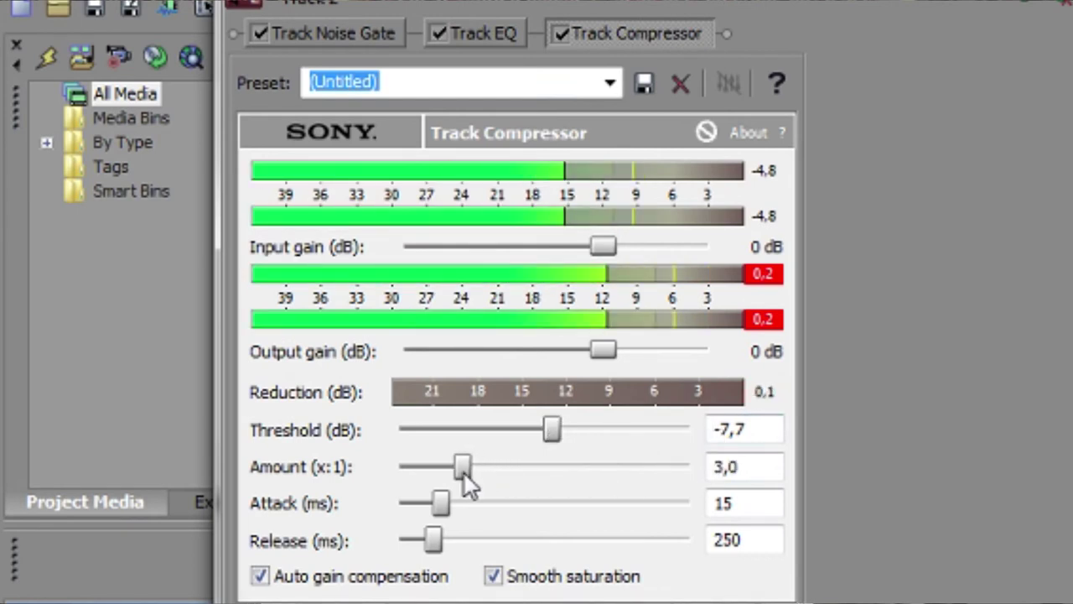
{"action": "left_click", "coordinate": [765, 318]}
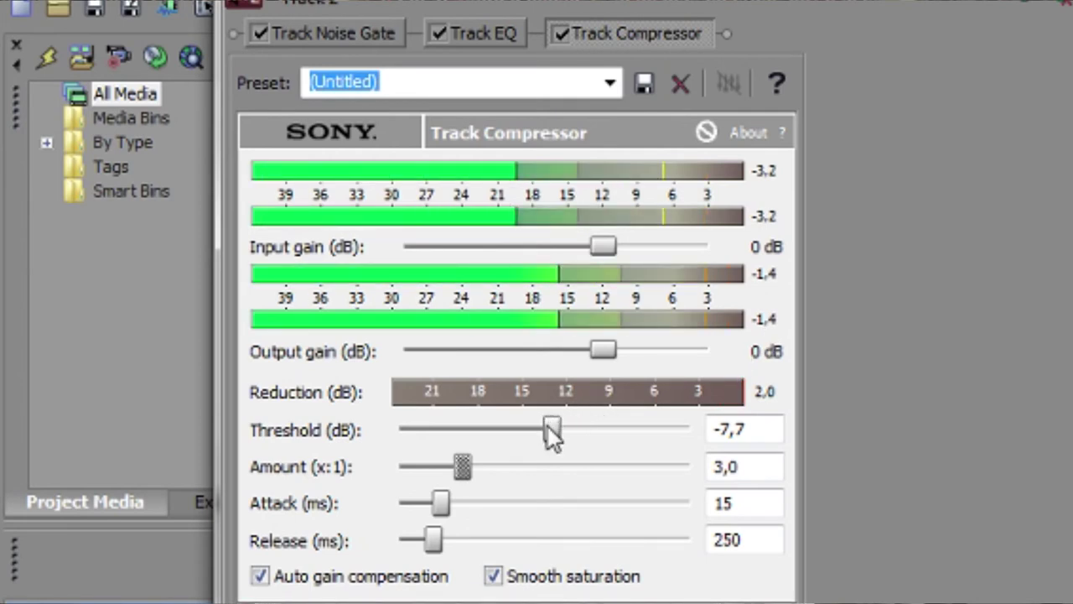
{"action": "left_click_drag", "start_coordinate": [552, 434], "coordinate": [533, 434]}
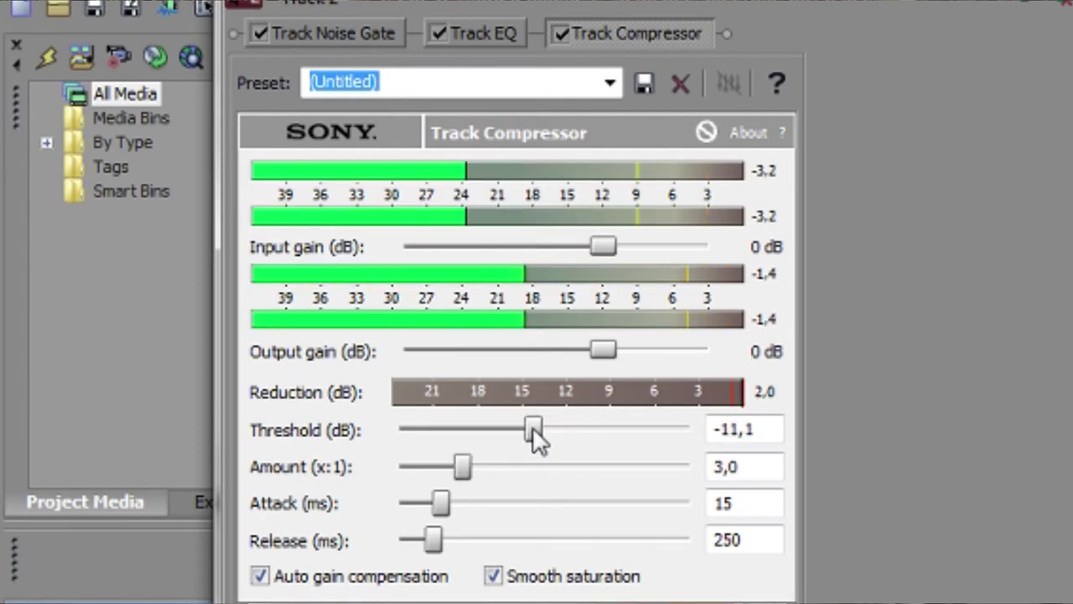
Raise the compressor's output gain to 3 dB, resetting the output meters' clip indicators along the way.
{"action": "left_click", "coordinate": [602, 351]}
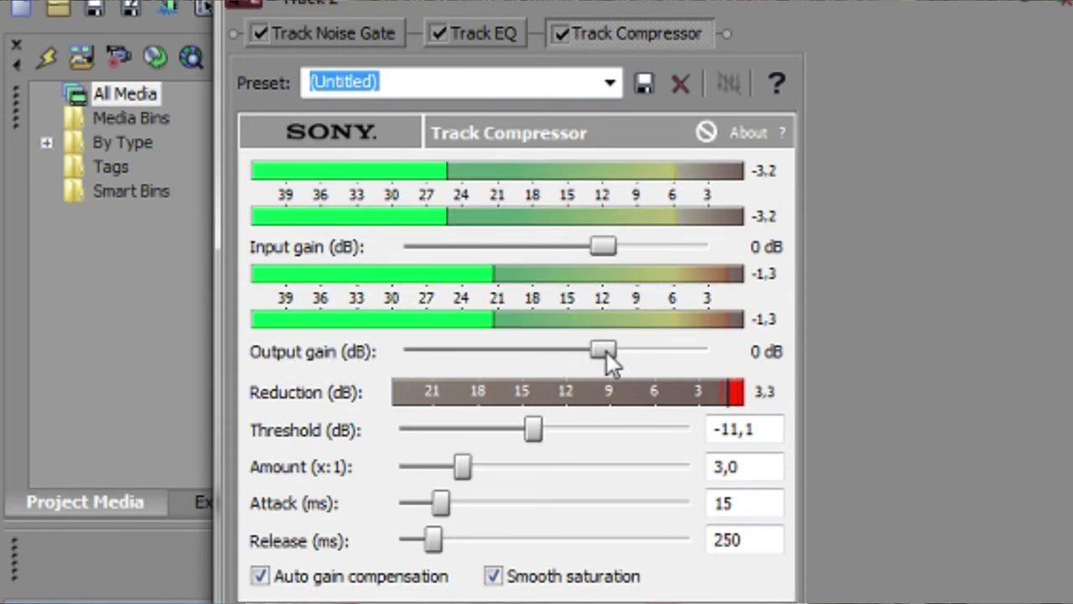
{"action": "left_click_drag", "start_coordinate": [610, 353], "coordinate": [628, 348]}
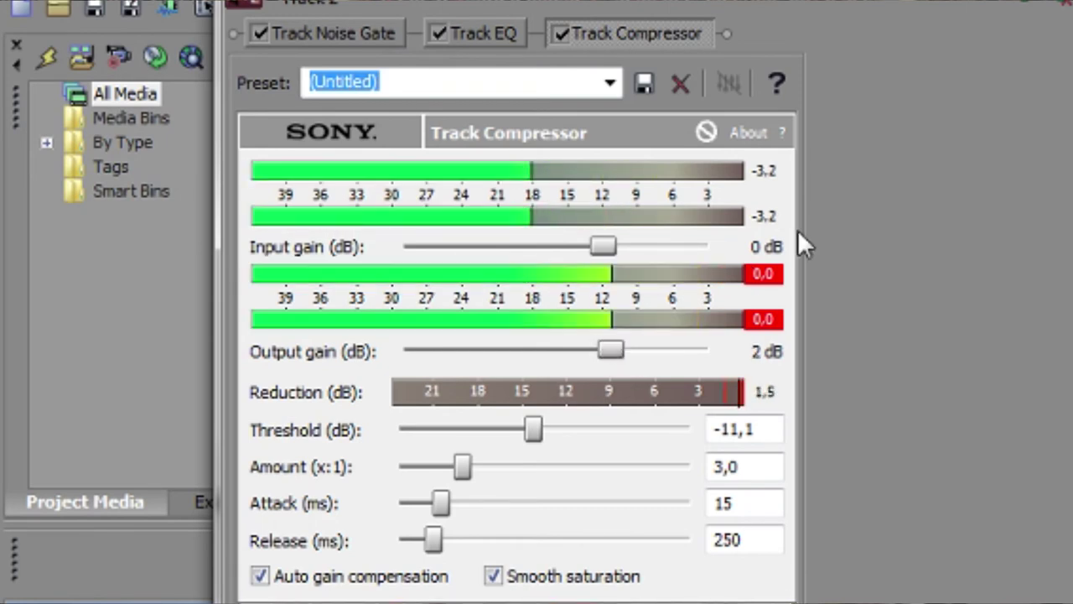
{"action": "left_click", "coordinate": [766, 275]}
{"action": "left_click", "coordinate": [767, 318]}
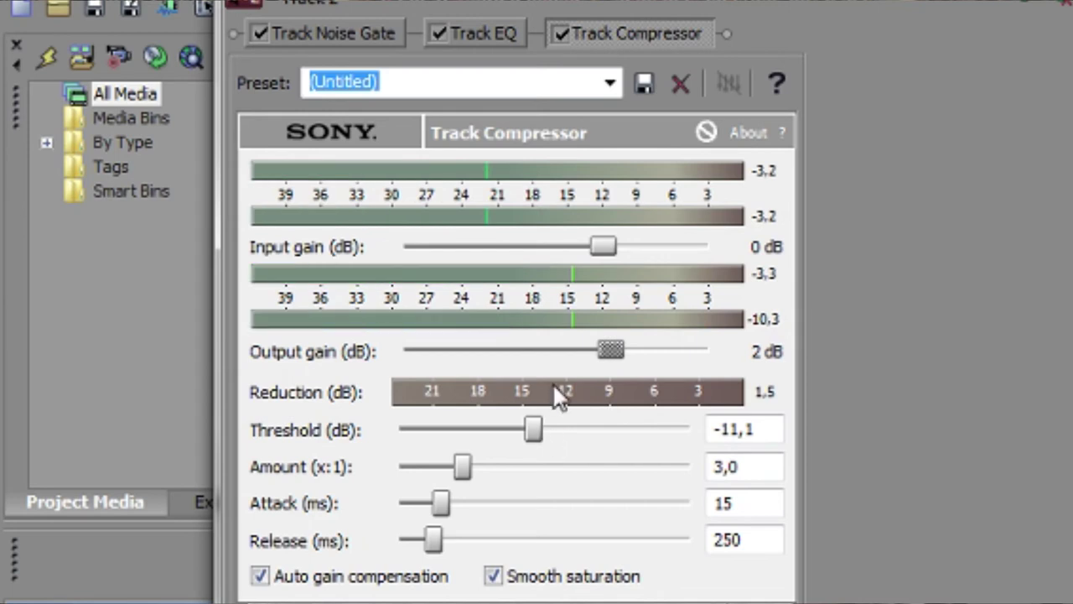
{"action": "left_click_drag", "start_coordinate": [610, 350], "coordinate": [620, 359]}
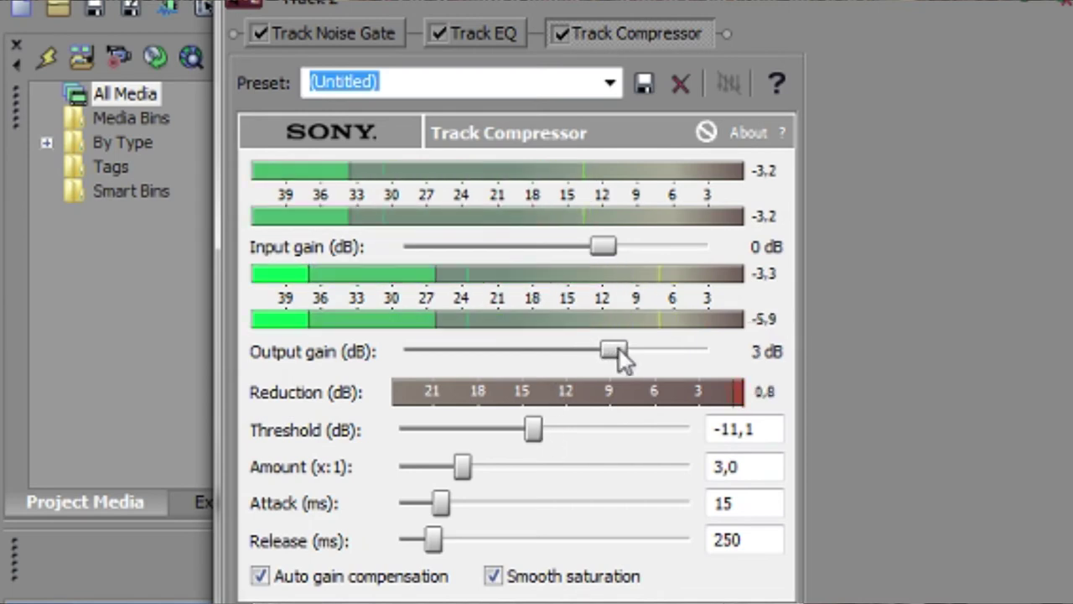
Set the compressor threshold to -13.3 dB and the output gain to 2 dB, and reset the output clip indicators.
{"action": "left_click_drag", "start_coordinate": [532, 427], "coordinate": [549, 432]}
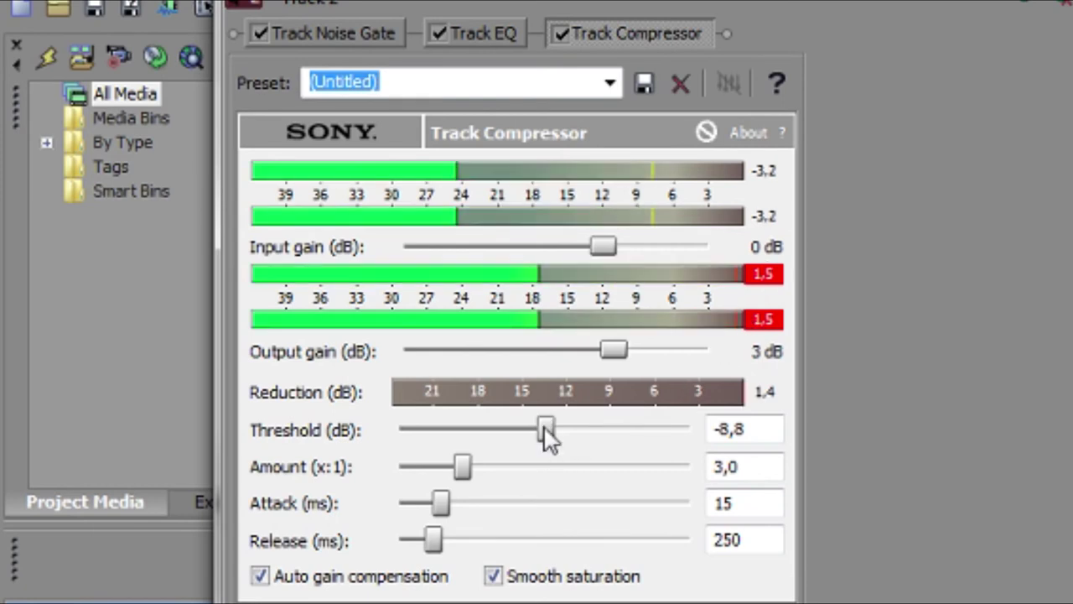
{"action": "left_click_drag", "start_coordinate": [542, 423], "coordinate": [524, 424]}
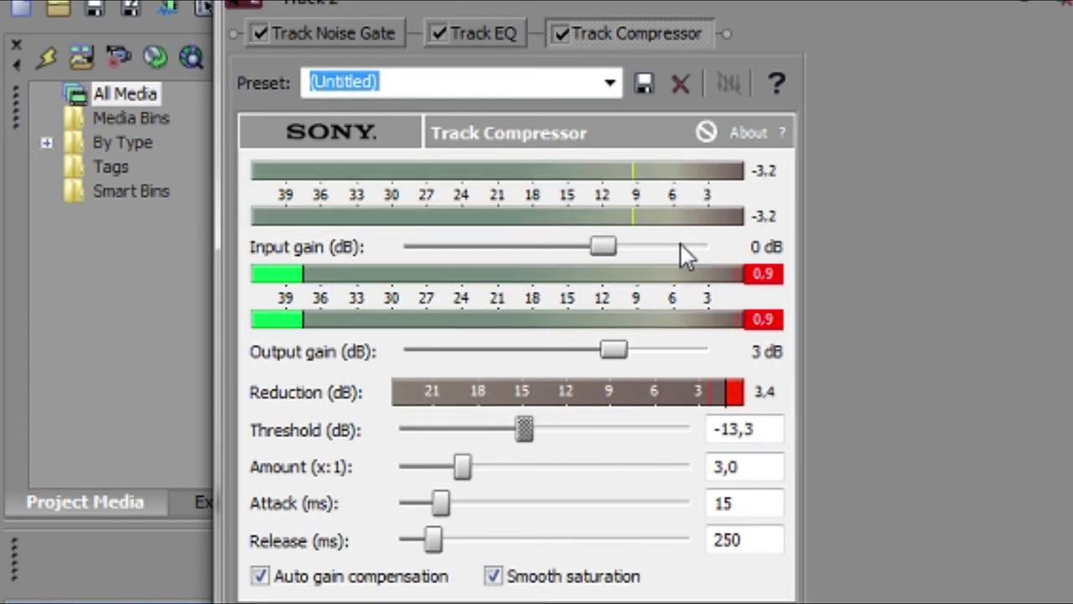
{"action": "left_click_drag", "start_coordinate": [608, 349], "coordinate": [616, 355]}
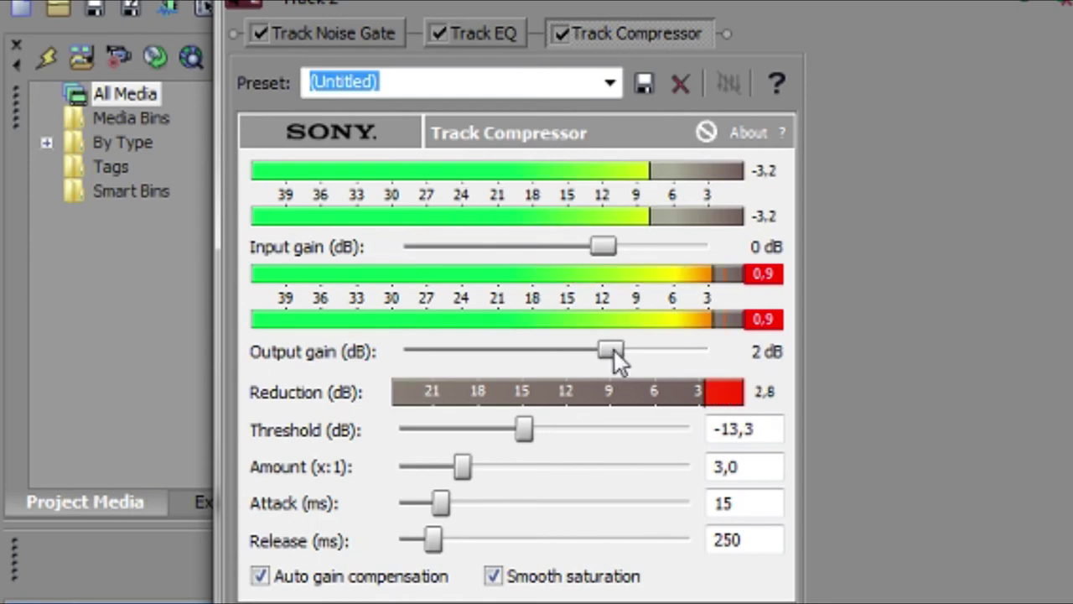
{"action": "left_click", "coordinate": [765, 319]}
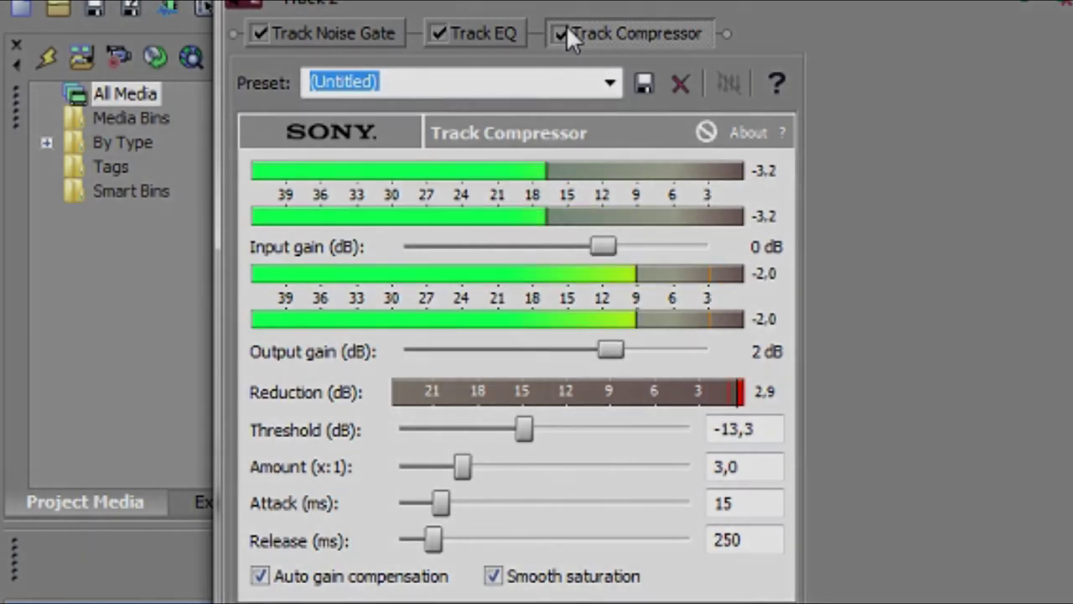
Compare the voice with the track compressor bypassed and enabled several times, and reset the output clip indicators.
{"action": "left_click", "coordinate": [561, 32]}
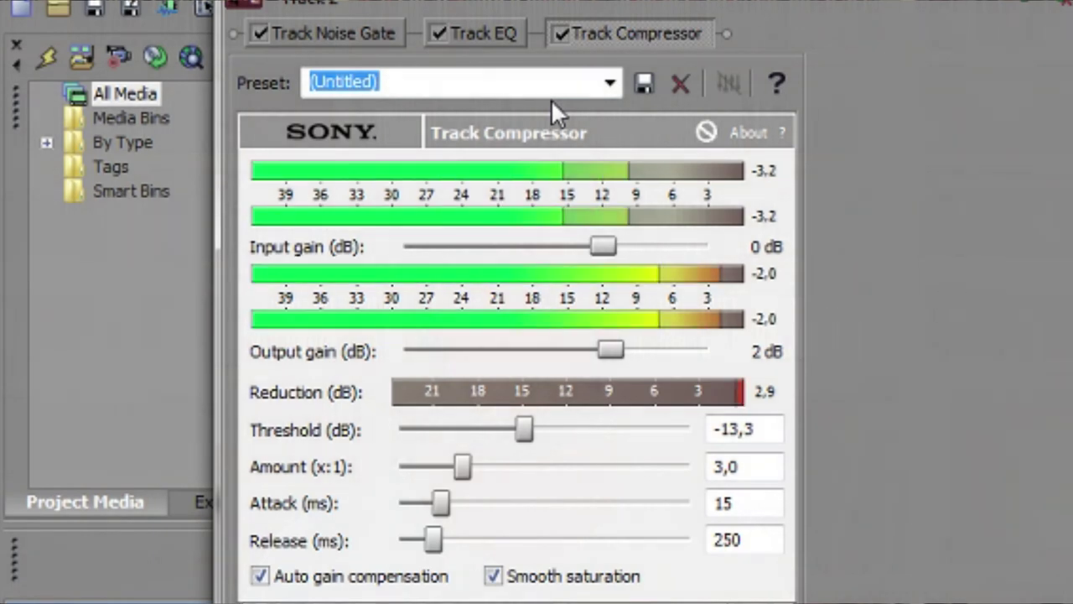
{"action": "left_click", "coordinate": [559, 34]}
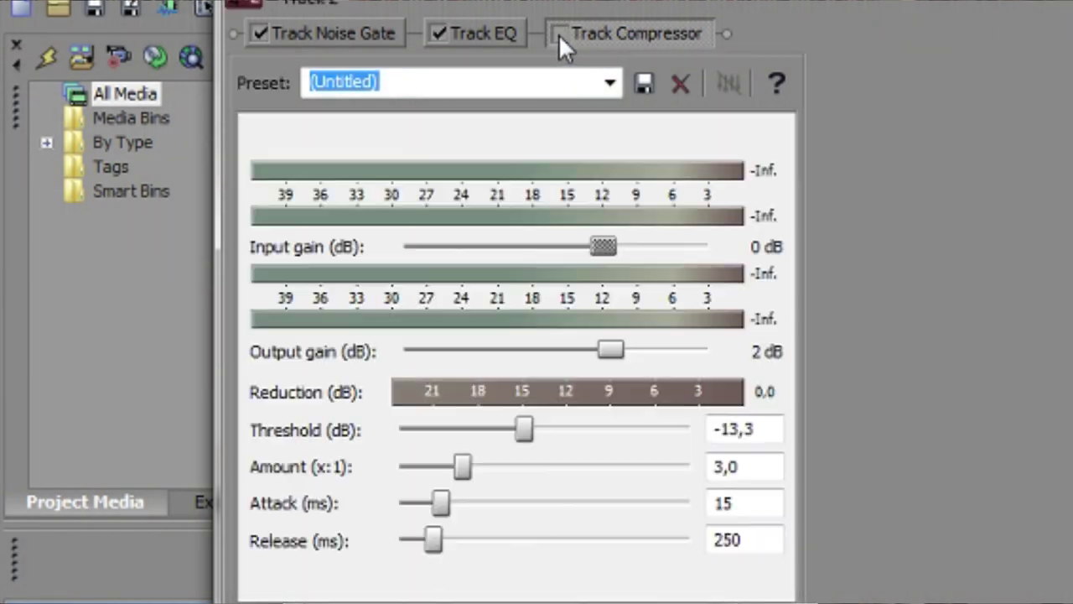
{"action": "left_click", "coordinate": [559, 34]}
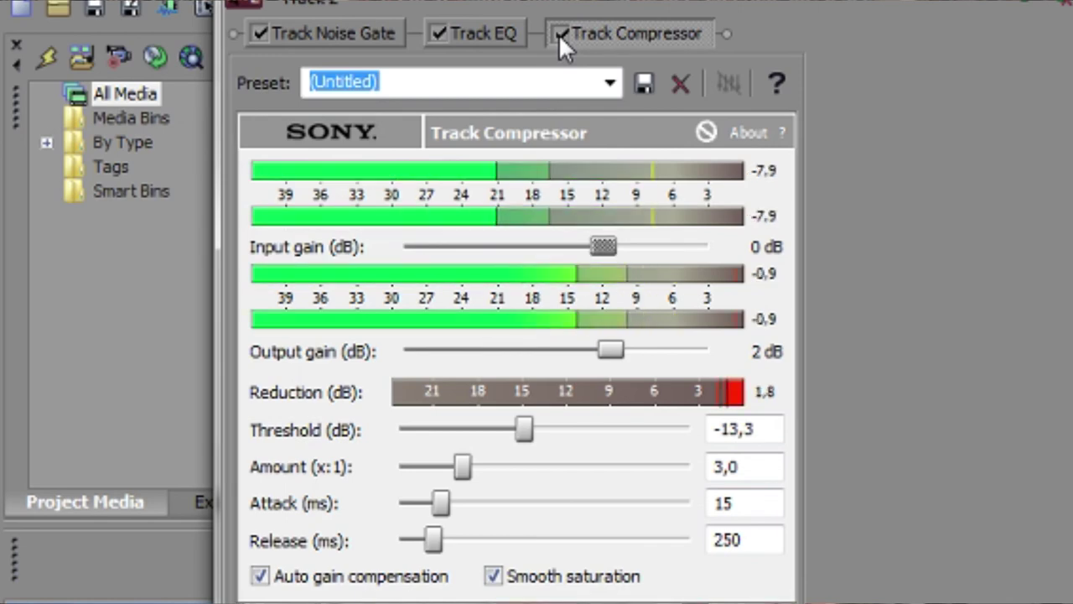
{"action": "left_click", "coordinate": [558, 34]}
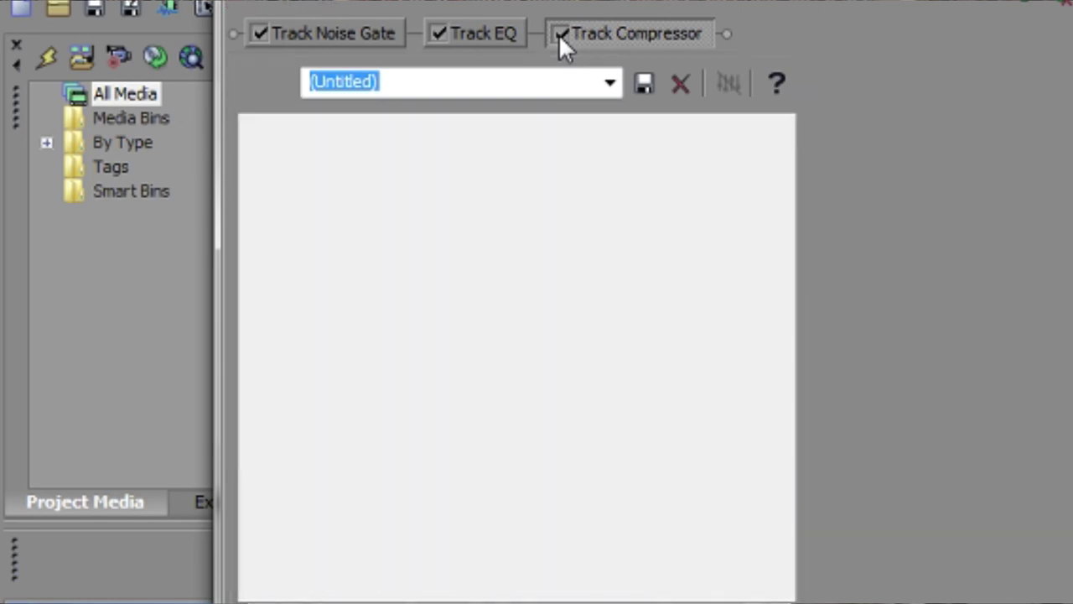
{"action": "left_click", "coordinate": [559, 34]}
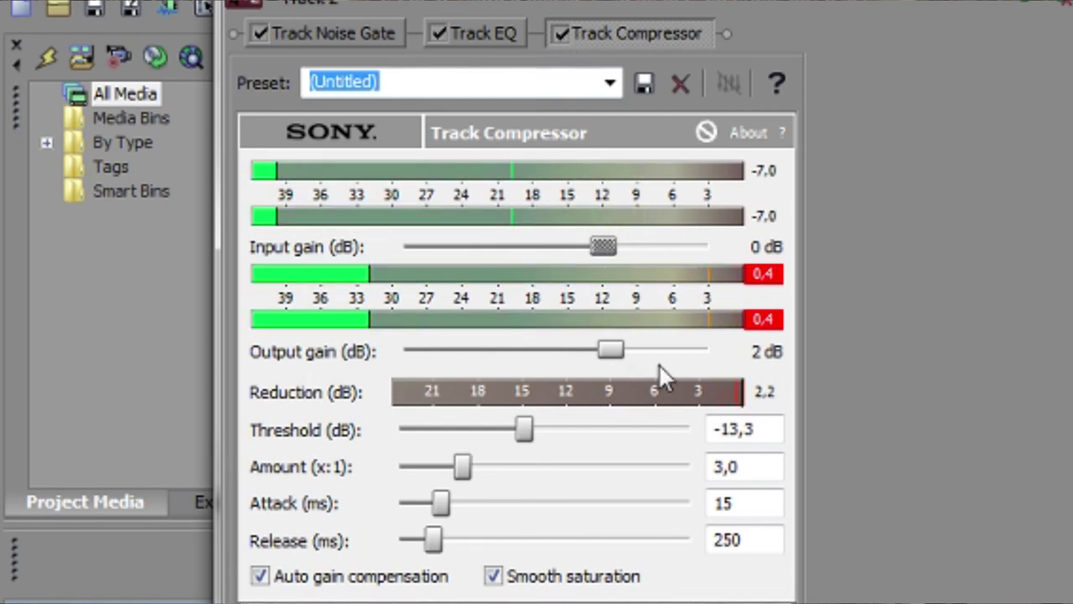
{"action": "left_click", "coordinate": [763, 320]}
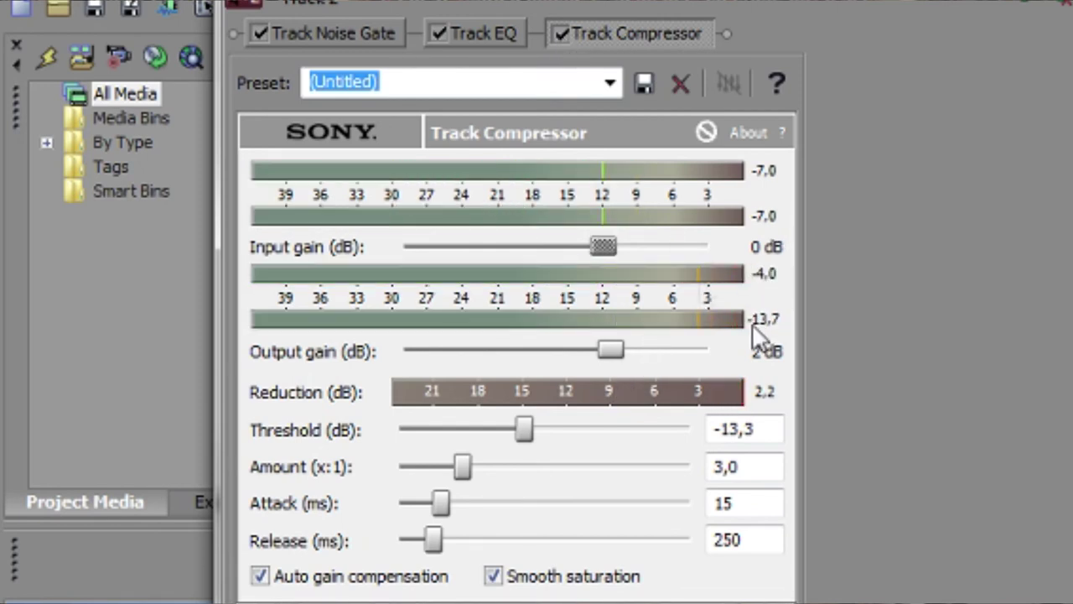
Compare the voice with the track EQ, track compressor and noise gate bypassed, and re-enable all three effects.
{"action": "left_click", "coordinate": [438, 34]}
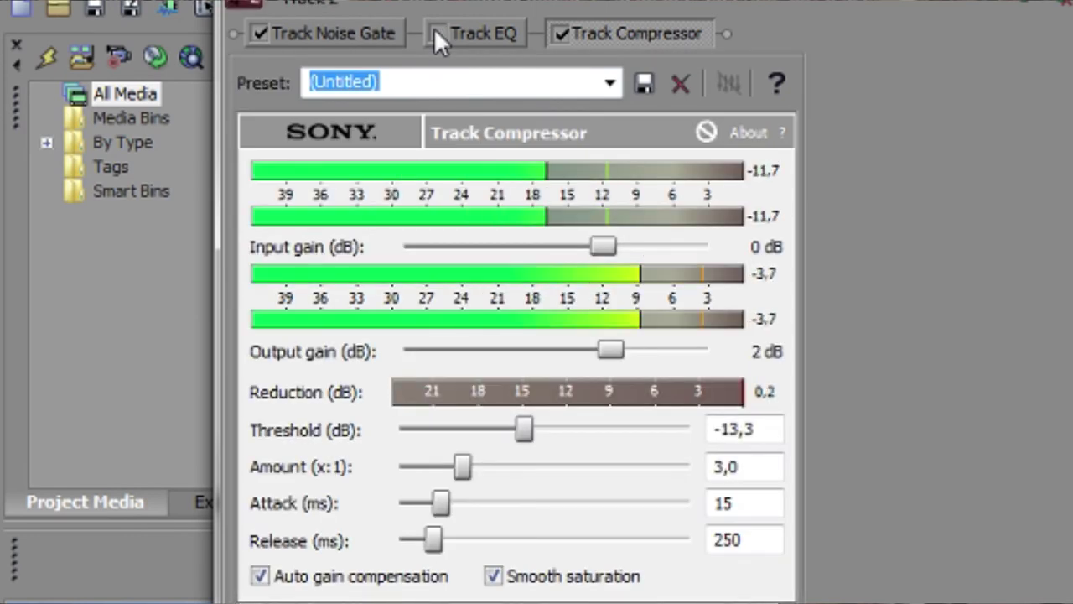
{"action": "left_click", "coordinate": [560, 34]}
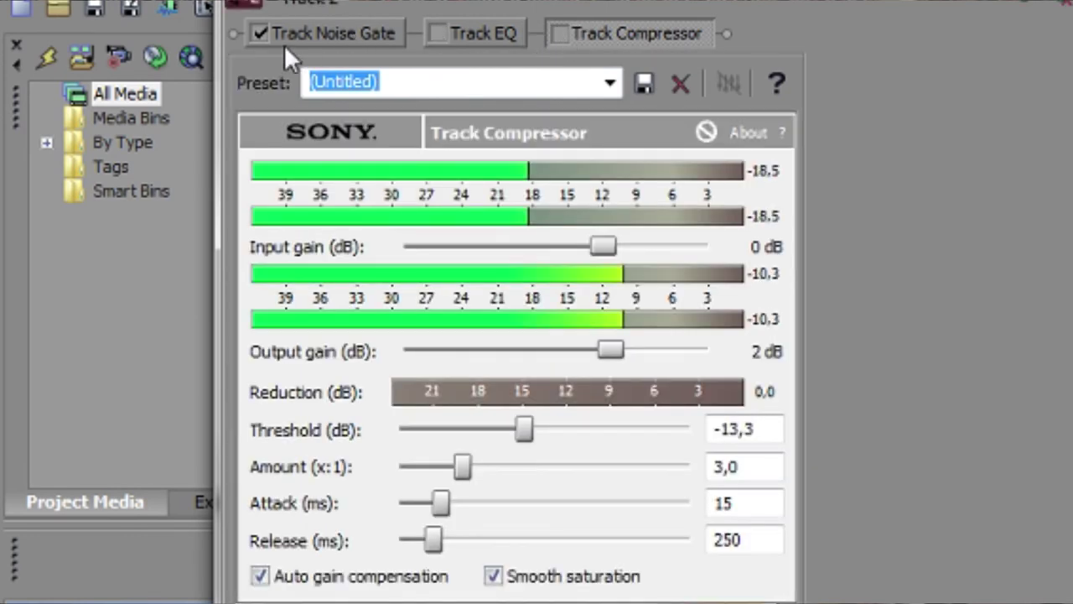
{"action": "left_click", "coordinate": [261, 33]}
{"action": "left_click", "coordinate": [261, 32]}
{"action": "left_click", "coordinate": [441, 34]}
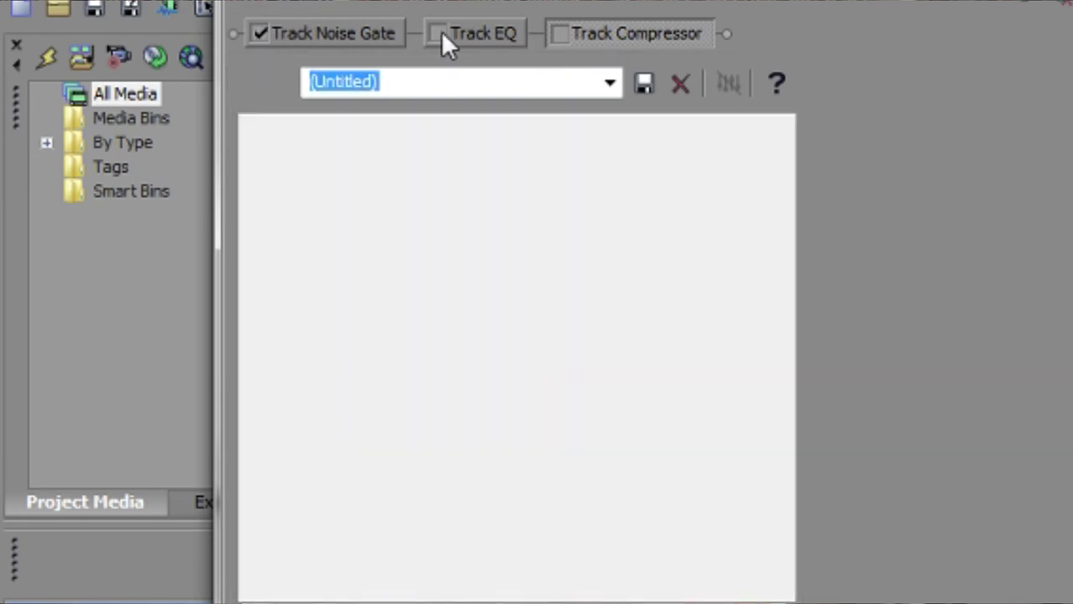
{"action": "left_click", "coordinate": [442, 33]}
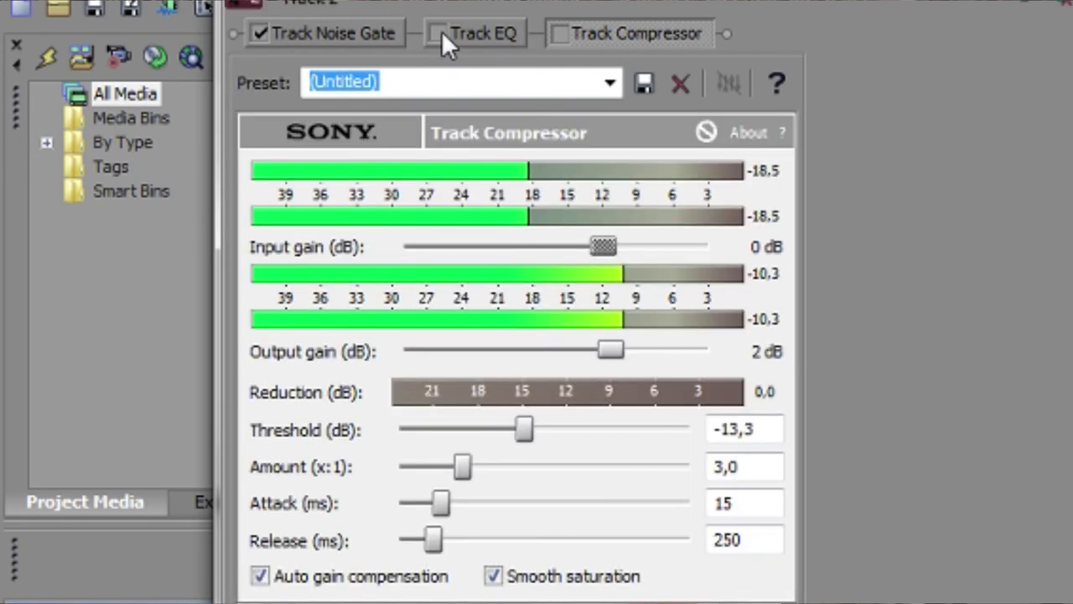
{"action": "left_click", "coordinate": [442, 33]}
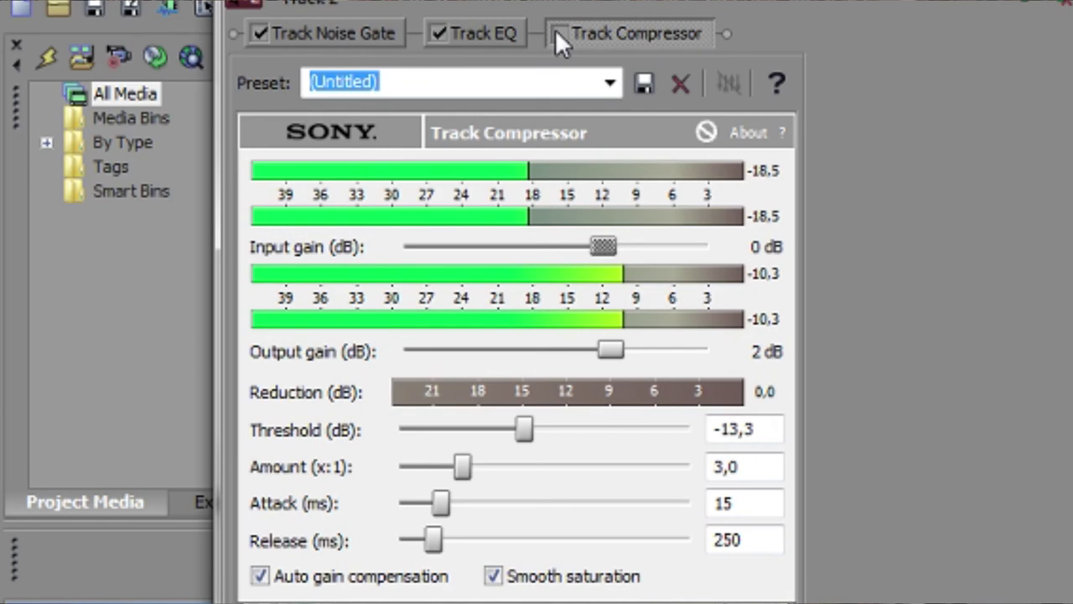
{"action": "left_click", "coordinate": [559, 33]}
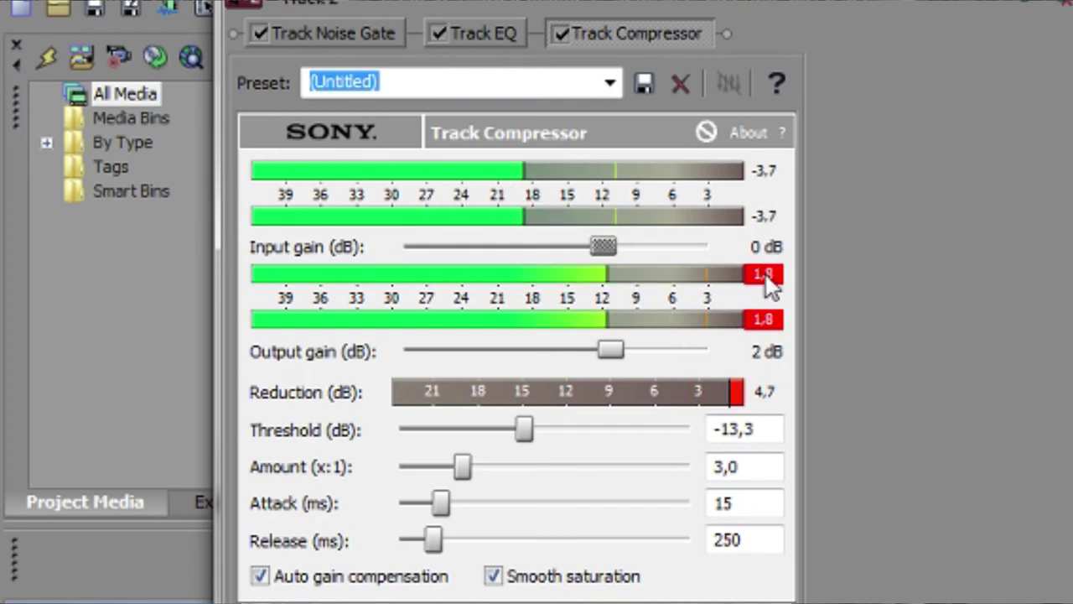
Lower the track compressor's input gain to -2 dB and reset the output meters' clip indicators.
{"action": "left_click_drag", "start_coordinate": [602, 246], "coordinate": [595, 247]}
{"action": "left_click", "coordinate": [768, 319]}
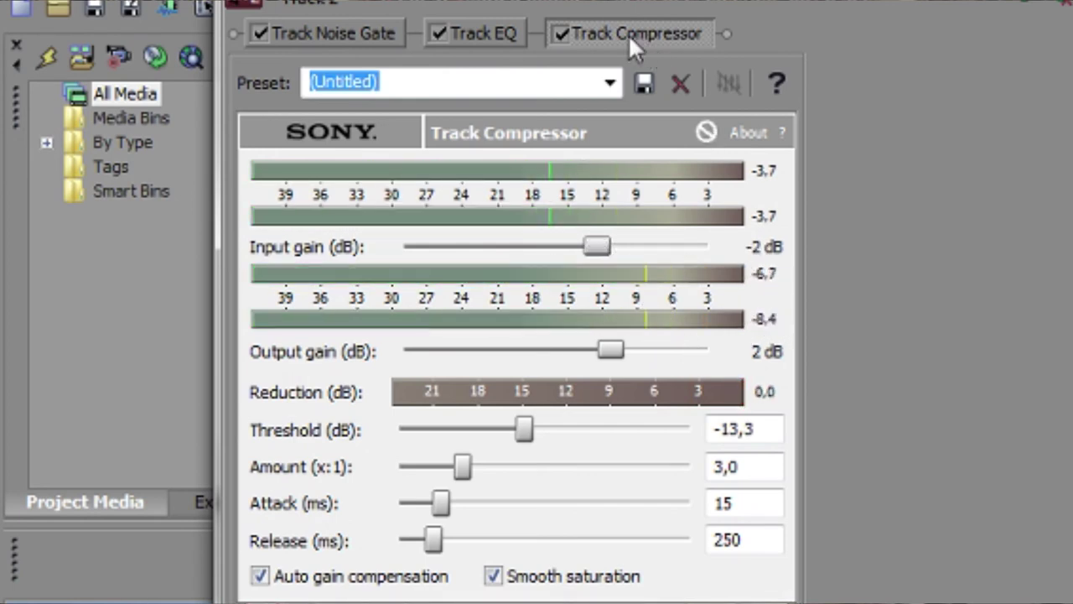
In the track EQ, lower the gain of band 4 to 1.2 dB and of band 3 to 0.9 dB.
{"action": "left_click", "coordinate": [492, 35]}
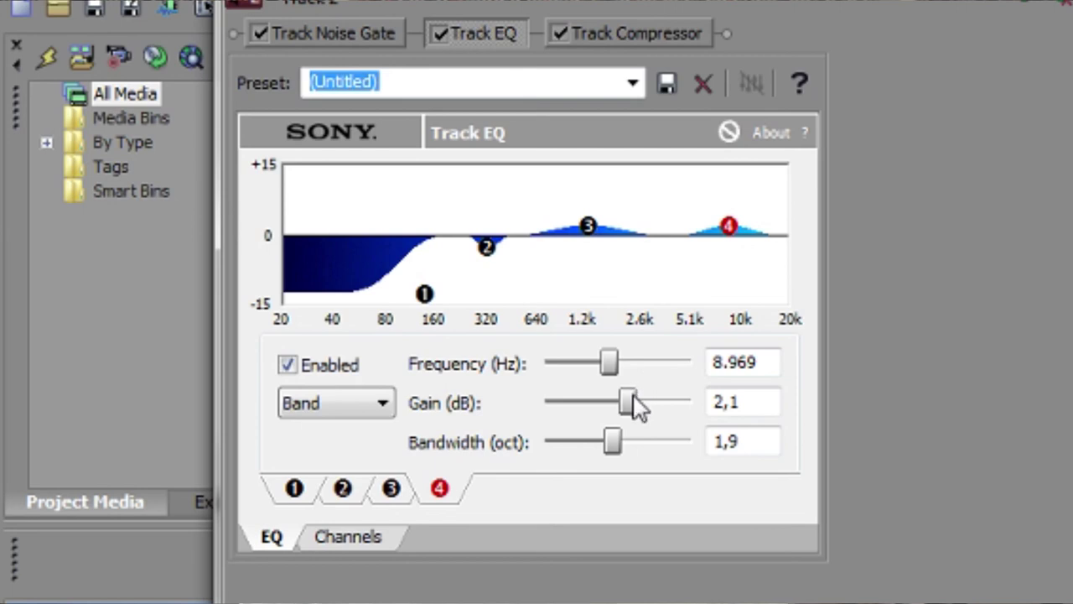
{"action": "left_click_drag", "start_coordinate": [630, 398], "coordinate": [626, 398]}
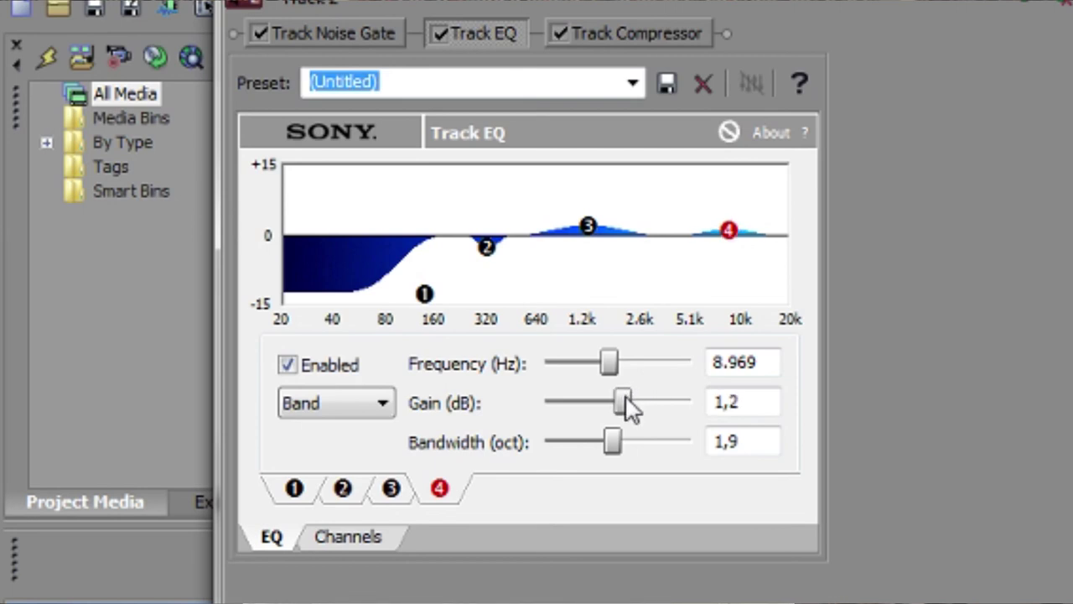
{"action": "left_click", "coordinate": [392, 489]}
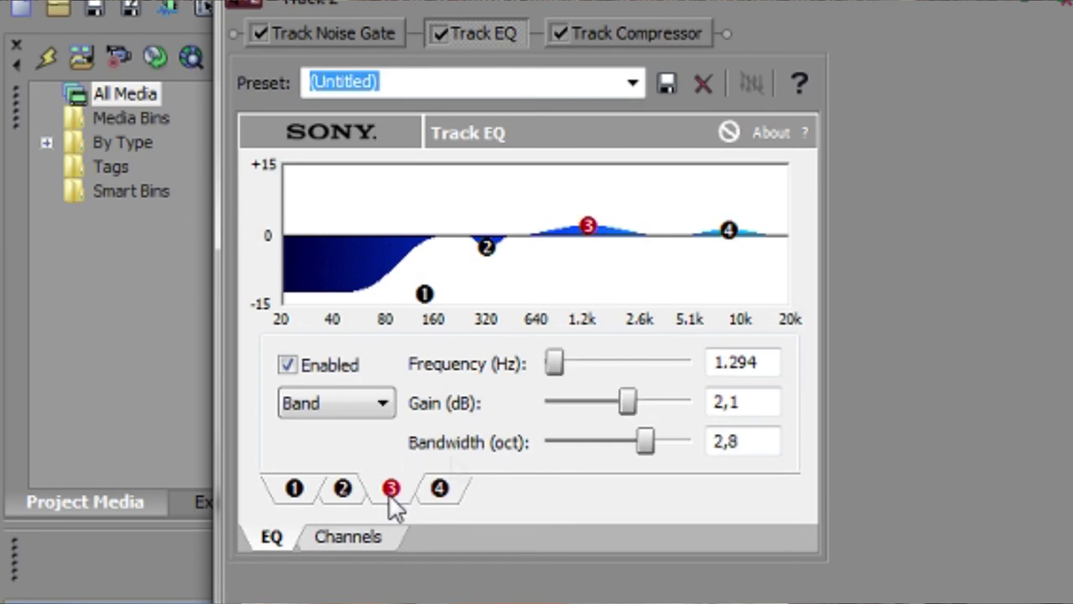
{"action": "left_click_drag", "start_coordinate": [629, 404], "coordinate": [623, 401]}
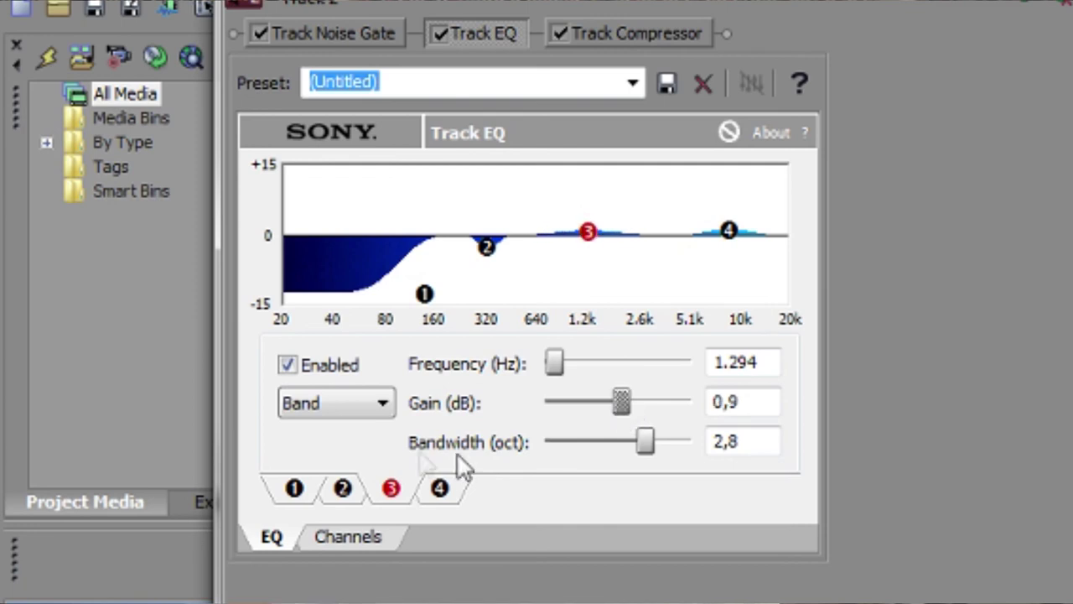
Set the track EQ's band 1 low shelf to a frequency of 169 Hz and a gain of -14.0 dB.
{"action": "left_click", "coordinate": [295, 492]}
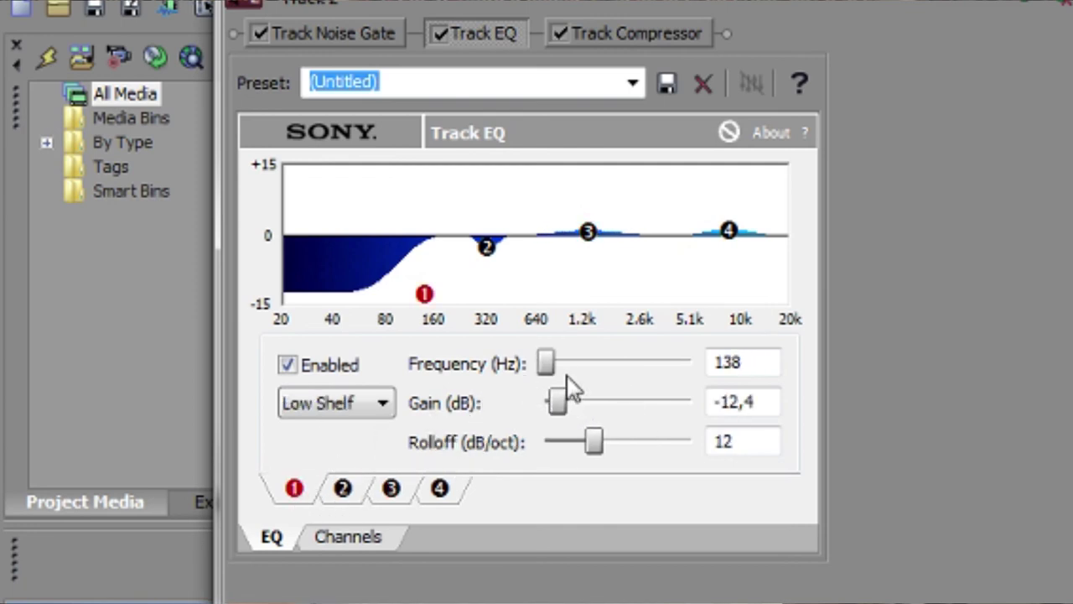
{"action": "left_click_drag", "start_coordinate": [546, 364], "coordinate": [541, 366]}
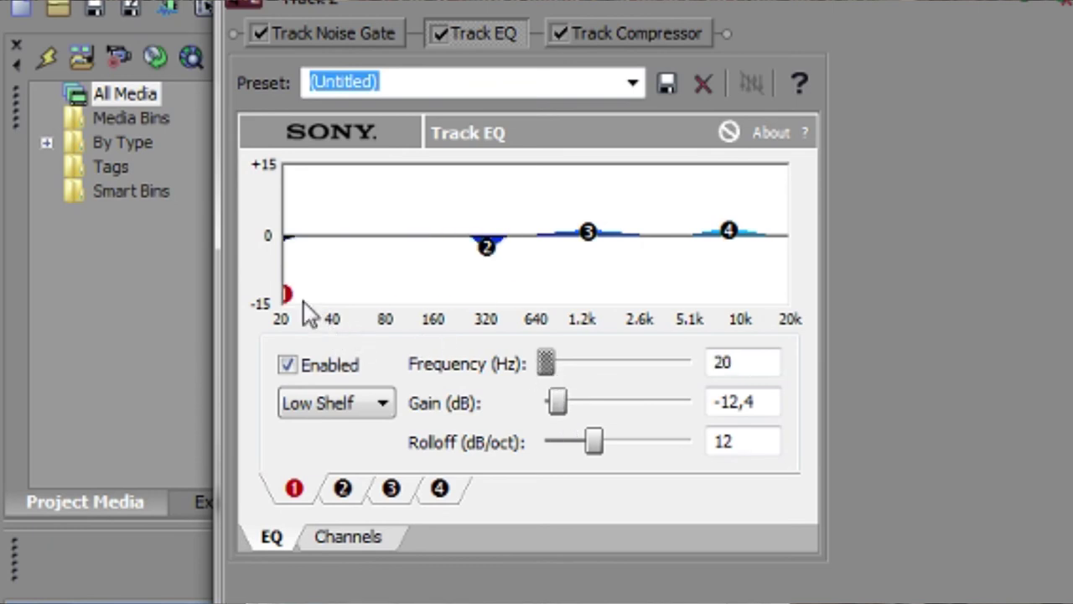
{"action": "left_click_drag", "start_coordinate": [287, 295], "coordinate": [441, 308]}
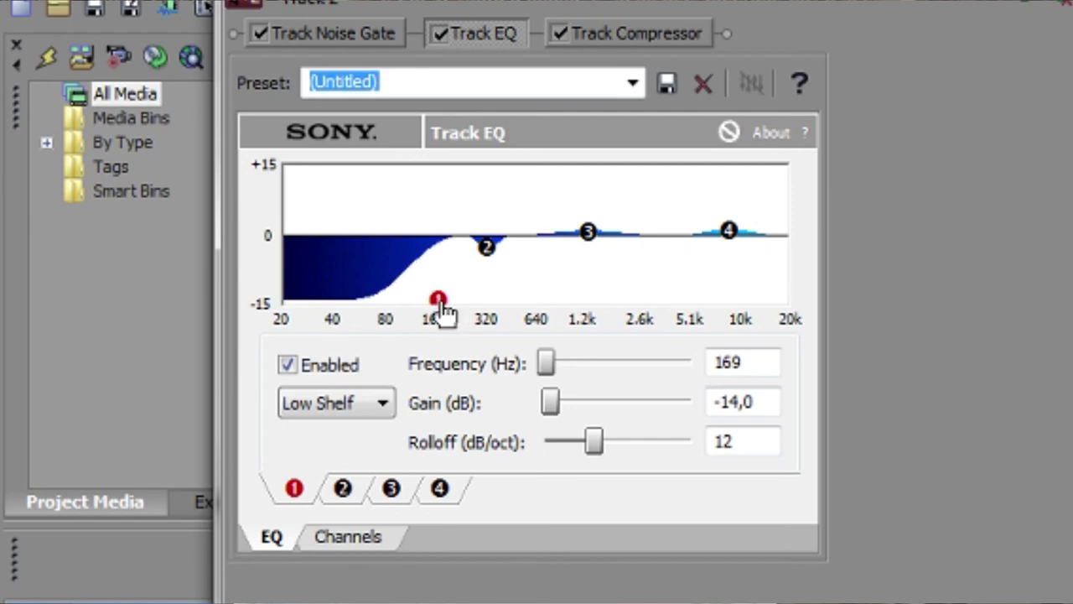
Set the track compressor's input gain to -1 dB and its output gain to 3 dB.
{"action": "left_click", "coordinate": [627, 33]}
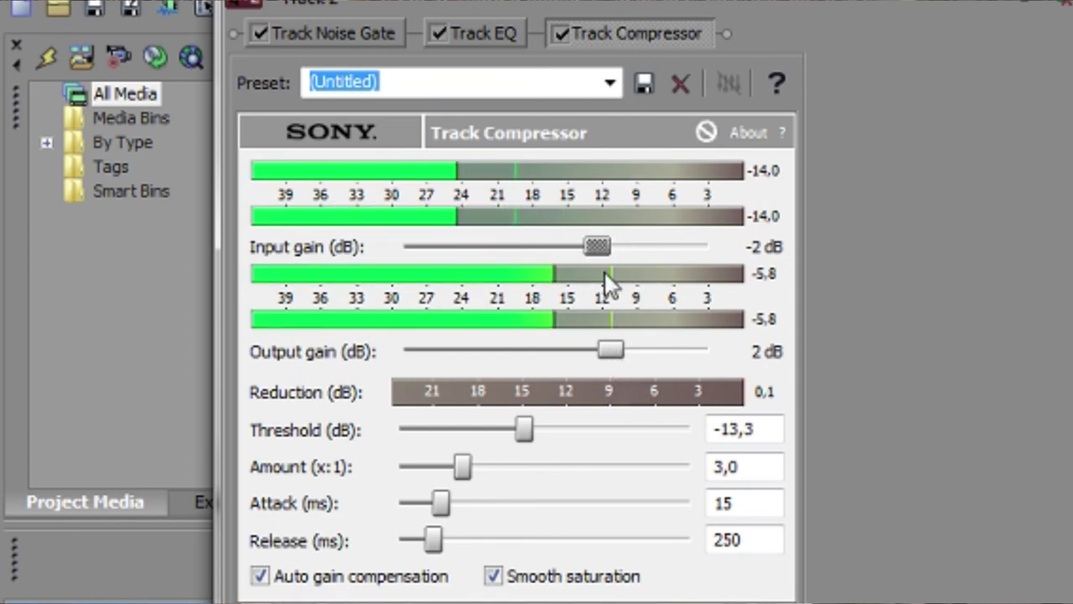
{"action": "left_click_drag", "start_coordinate": [598, 246], "coordinate": [600, 246]}
{"action": "left_click_drag", "start_coordinate": [613, 352], "coordinate": [625, 358]}
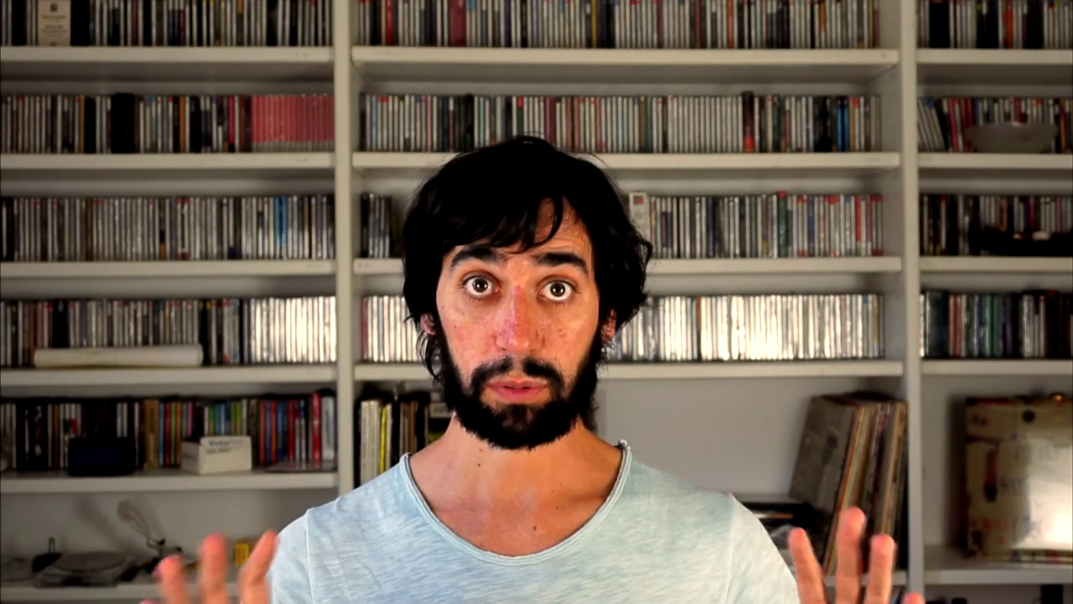
Save the current track compressor settings as a preset named "Voce Comp".
{"action": "left_click_drag", "start_coordinate": [379, 82], "coordinate": [309, 92]}
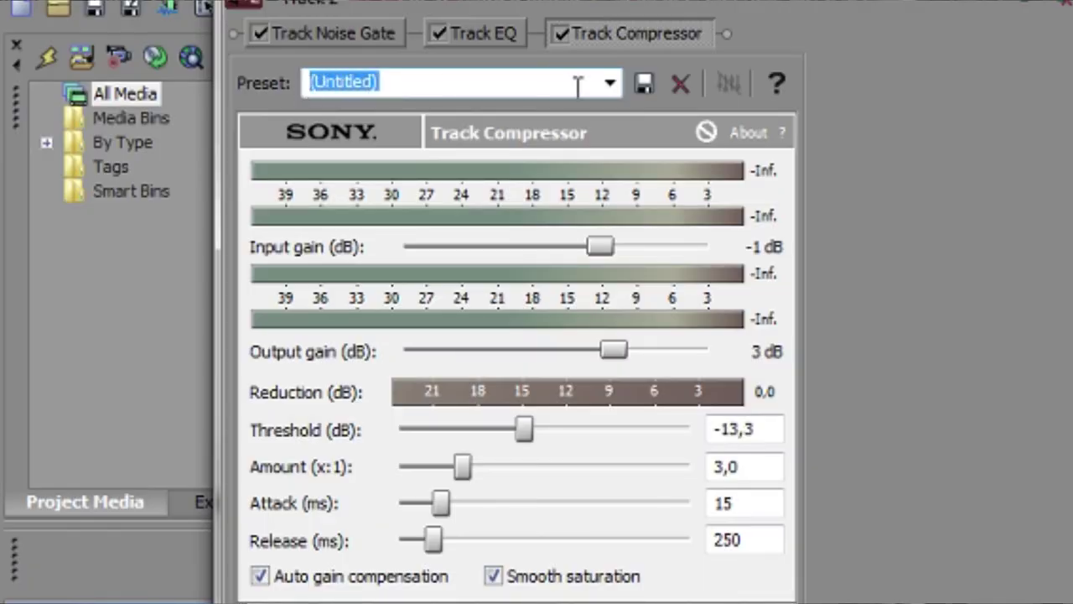
{"action": "key", "text": "BackSpace"}
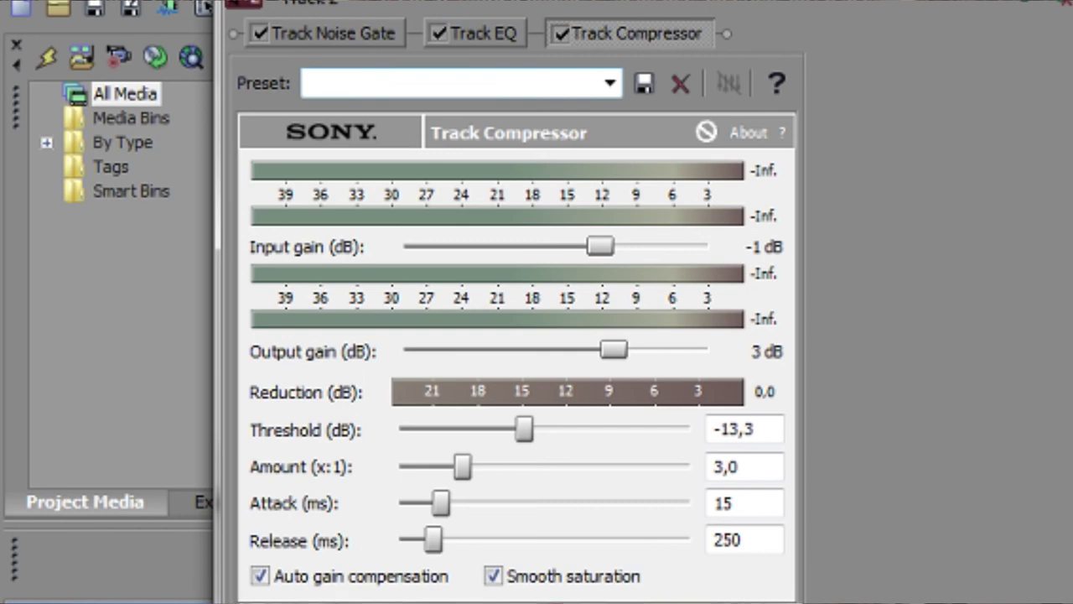
{"action": "type", "text": "Voce Com"}
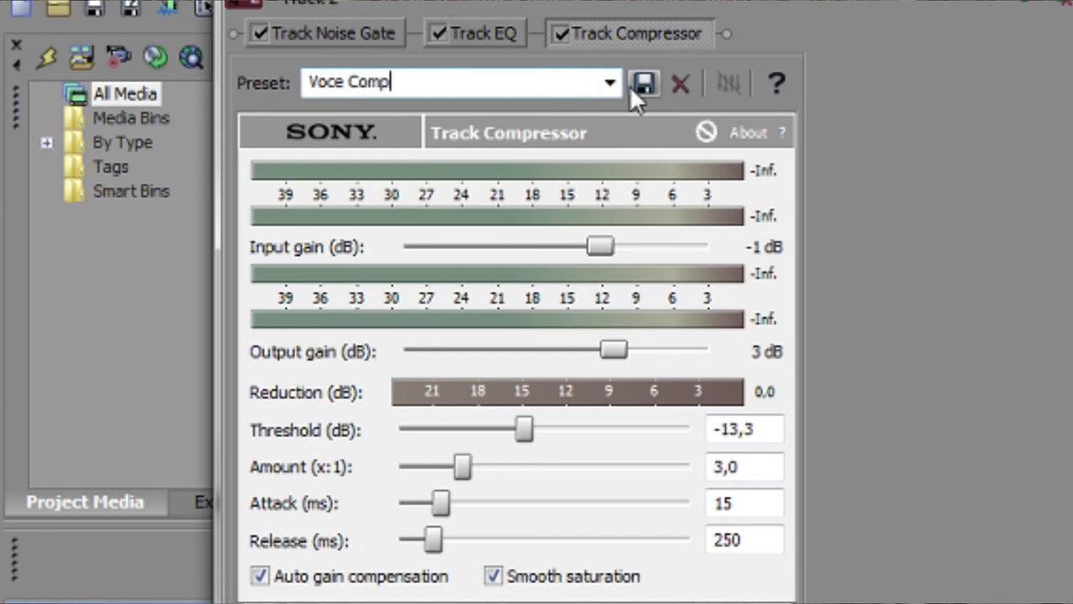
{"action": "type", "text": "p"}
{"action": "left_click", "coordinate": [643, 84]}
Save the current track EQ settings as a preset named "Voce EQ".
{"action": "left_click", "coordinate": [486, 34]}
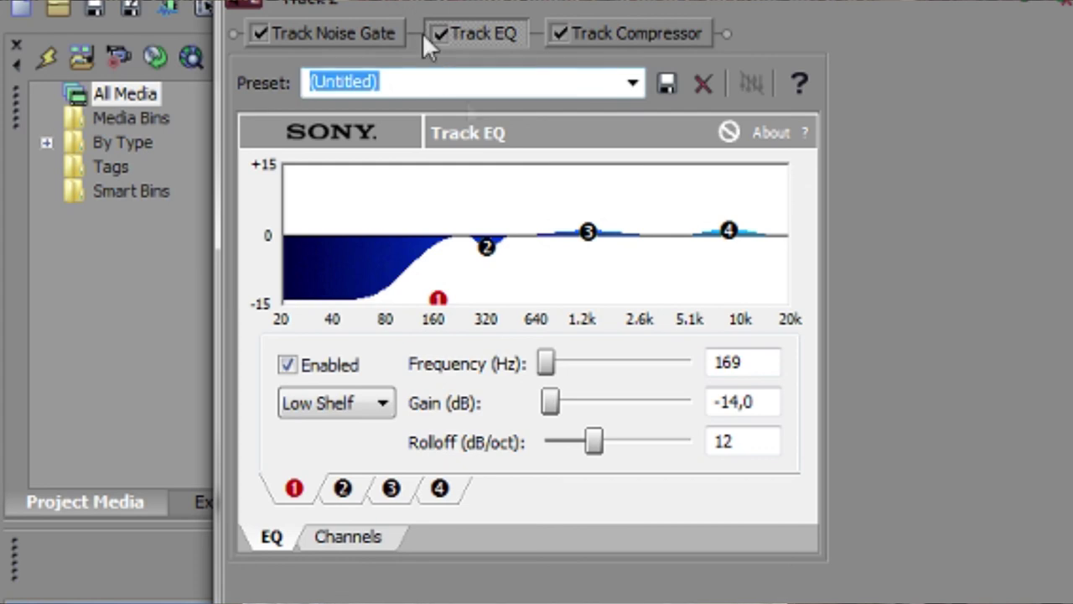
{"action": "left_click", "coordinate": [386, 82]}
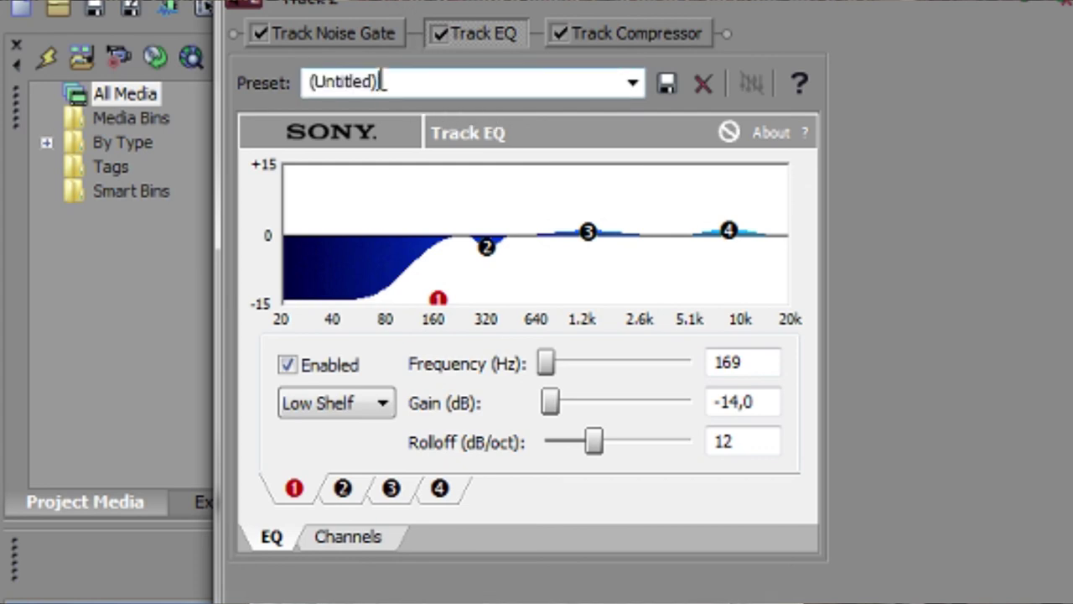
{"action": "key", "text": "BackSpace"}
{"action": "key", "text": "BackSpace"}
{"action": "key", "text": "BackSpace"}
{"action": "key", "text": "BackSpace"}
{"action": "key", "text": "BackSpace"}
{"action": "key", "text": "BackSpace"}
{"action": "key", "text": "BackSpace"}
{"action": "key", "text": "BackSpace"}
{"action": "key", "text": "BackSpace"}
{"action": "key", "text": "BackSpace"}
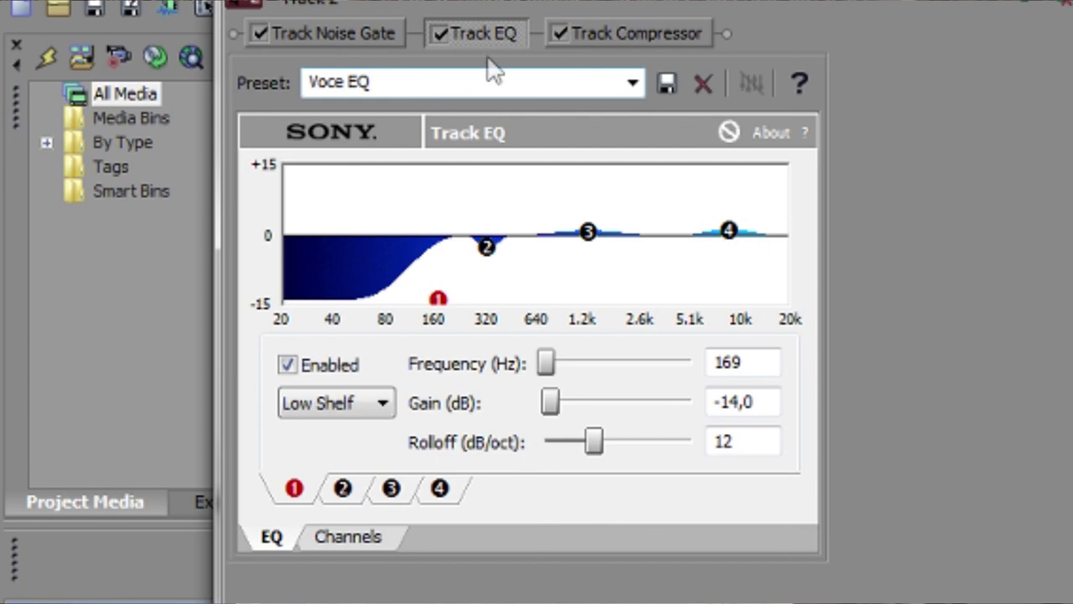
{"action": "left_click", "coordinate": [667, 84]}
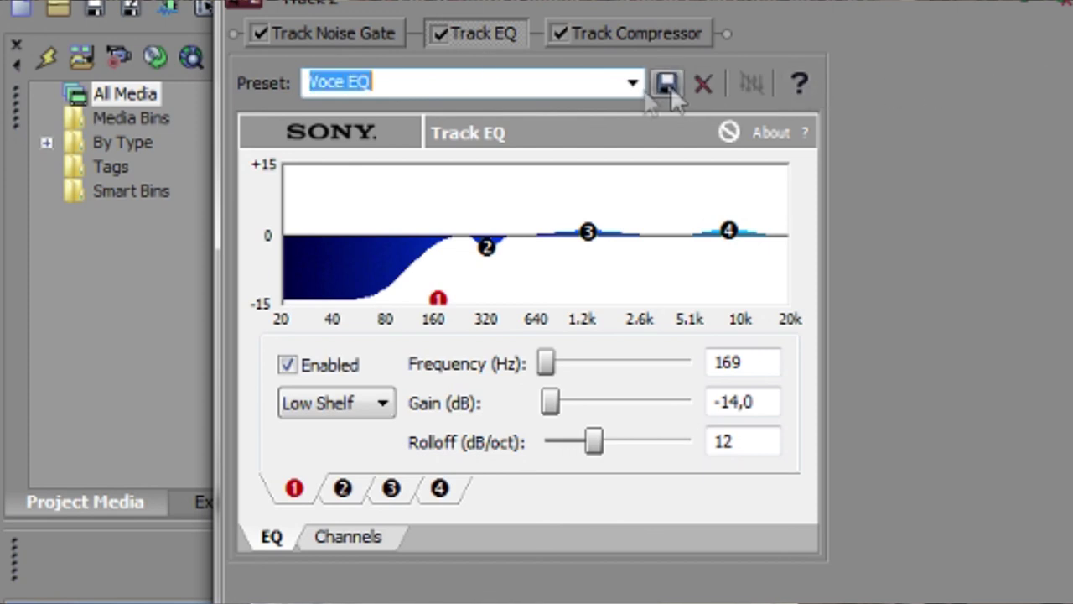
Save the current track noise gate settings as a preset named "Voce Gate".
{"action": "left_click", "coordinate": [336, 34]}
{"action": "left_click", "coordinate": [425, 84]}
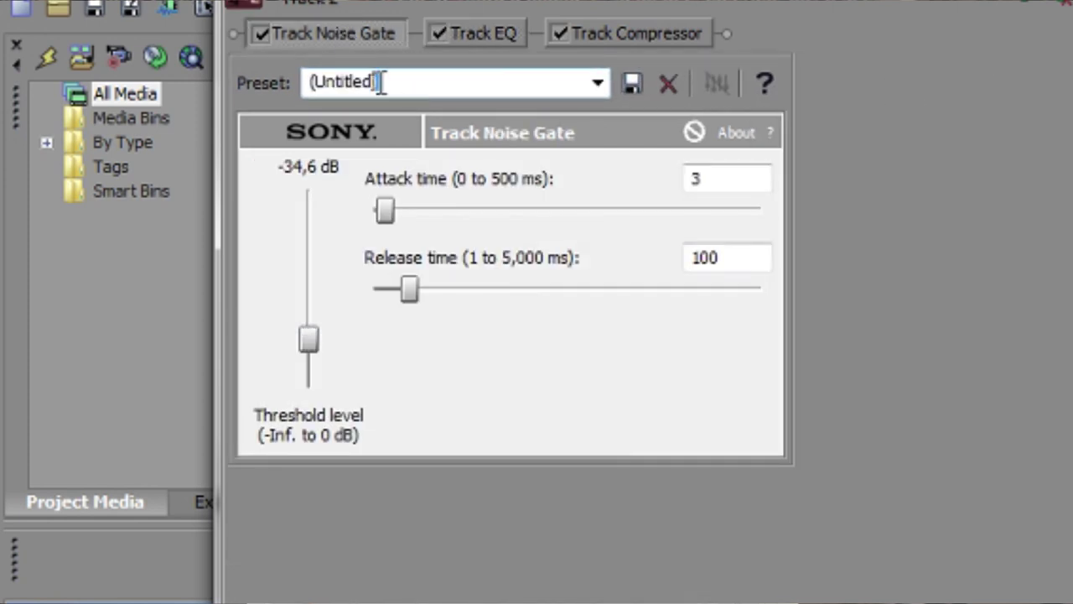
{"action": "left_click_drag", "start_coordinate": [395, 83], "coordinate": [284, 83]}
{"action": "type", "text": "Voce G"}
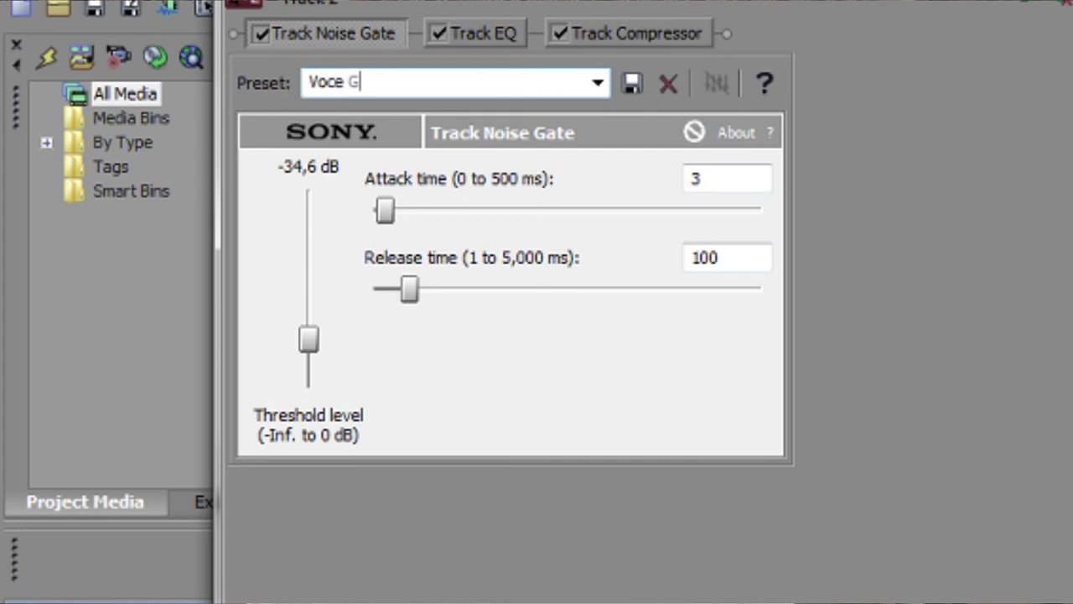
{"action": "type", "text": "ate"}
{"action": "left_click", "coordinate": [634, 91]}
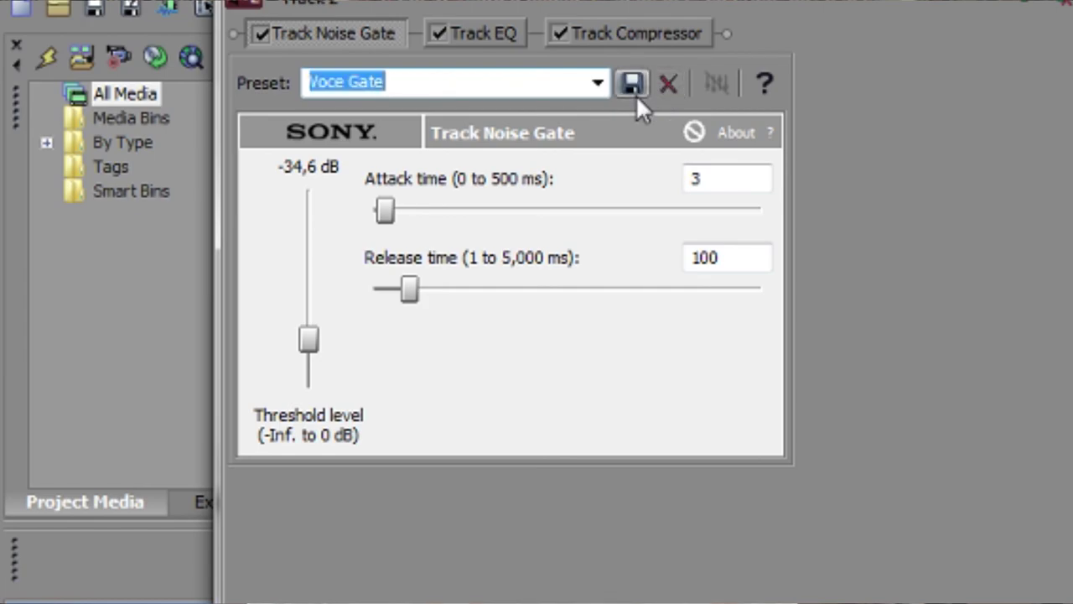